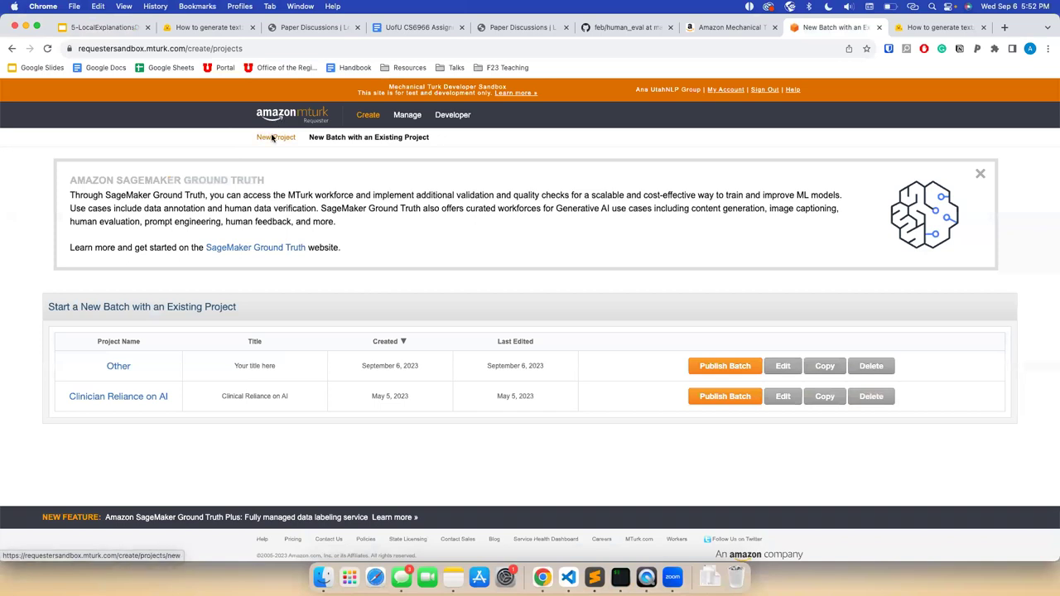
# Create a new project from the Other template in the Other category
pyautogui.click(272, 138)
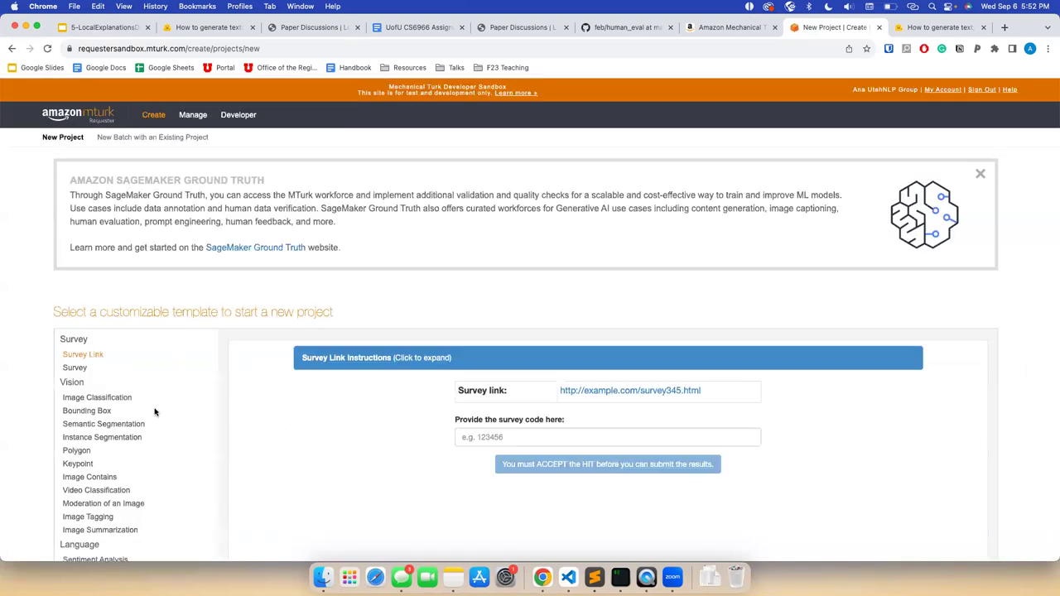
pyautogui.scroll(-2, 154, 412)
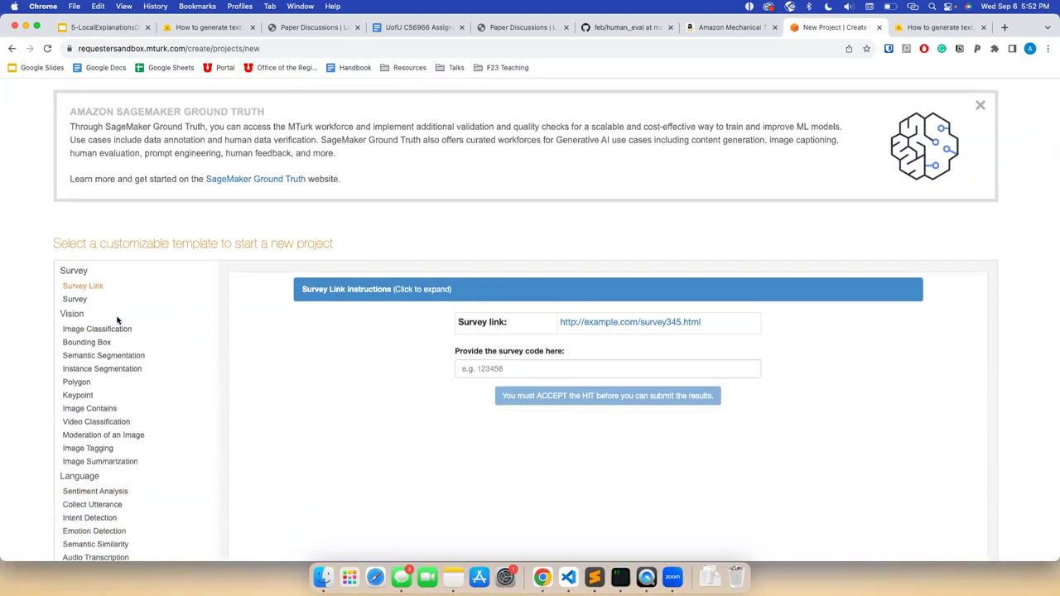
pyautogui.scroll(-5, 122, 395)
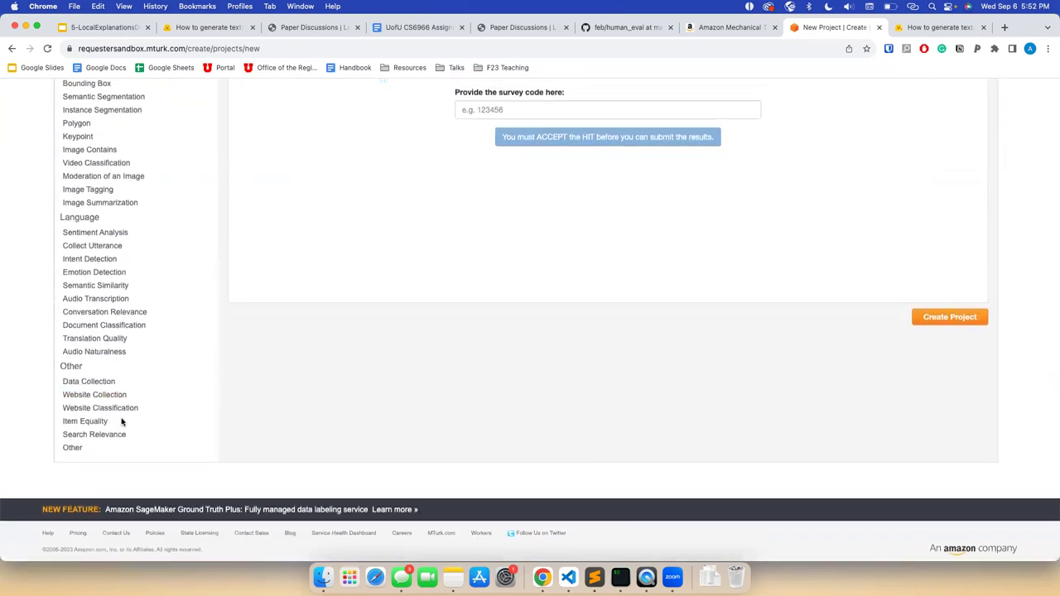
pyautogui.scroll(2, 123, 422)
pyautogui.scroll(-3, 122, 422)
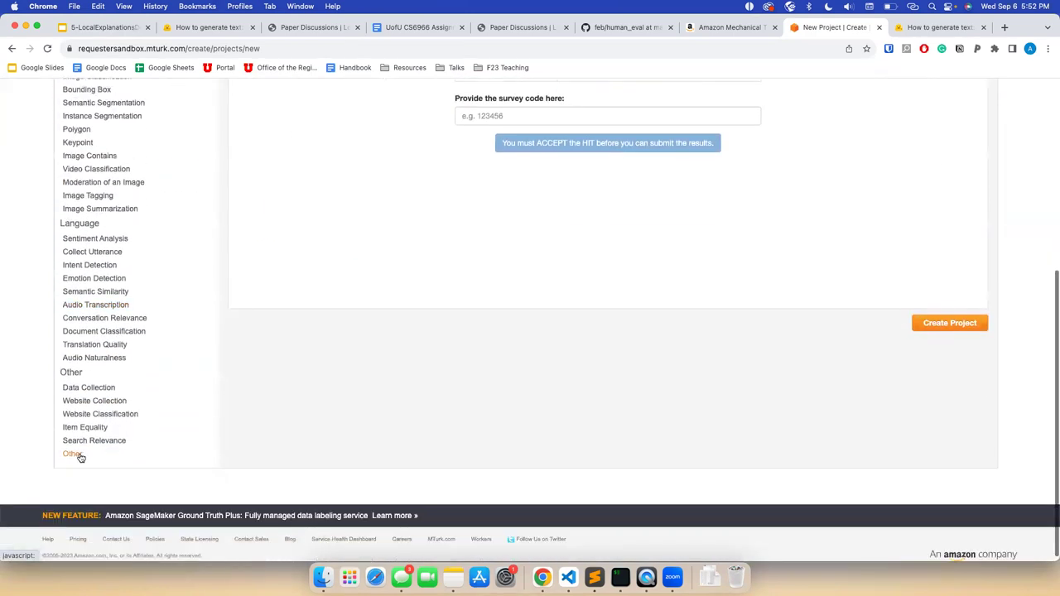
pyautogui.click(78, 455)
pyautogui.scroll(3, 384, 355)
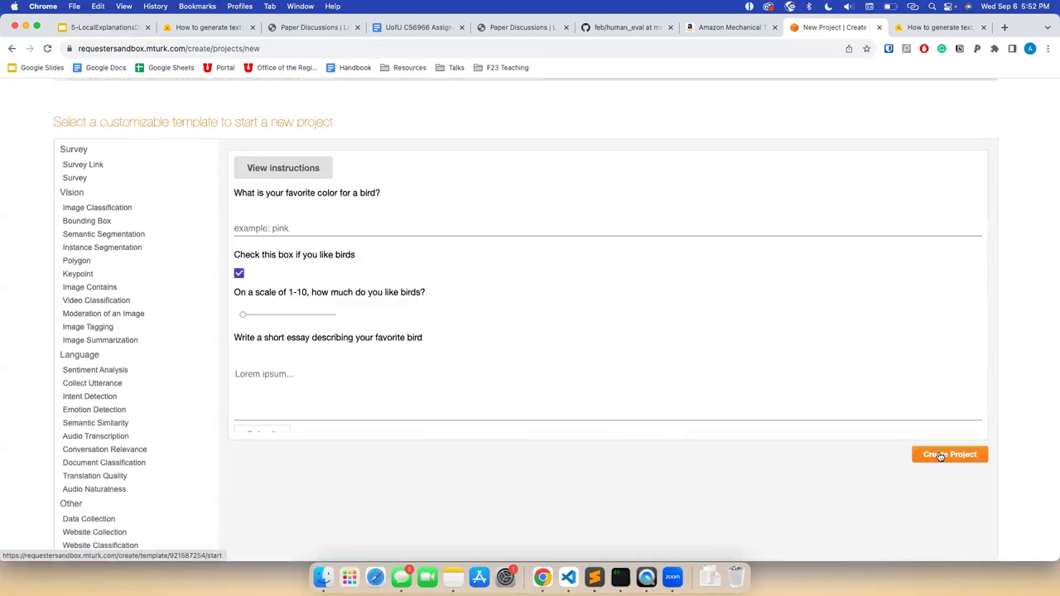
pyautogui.click(942, 457)
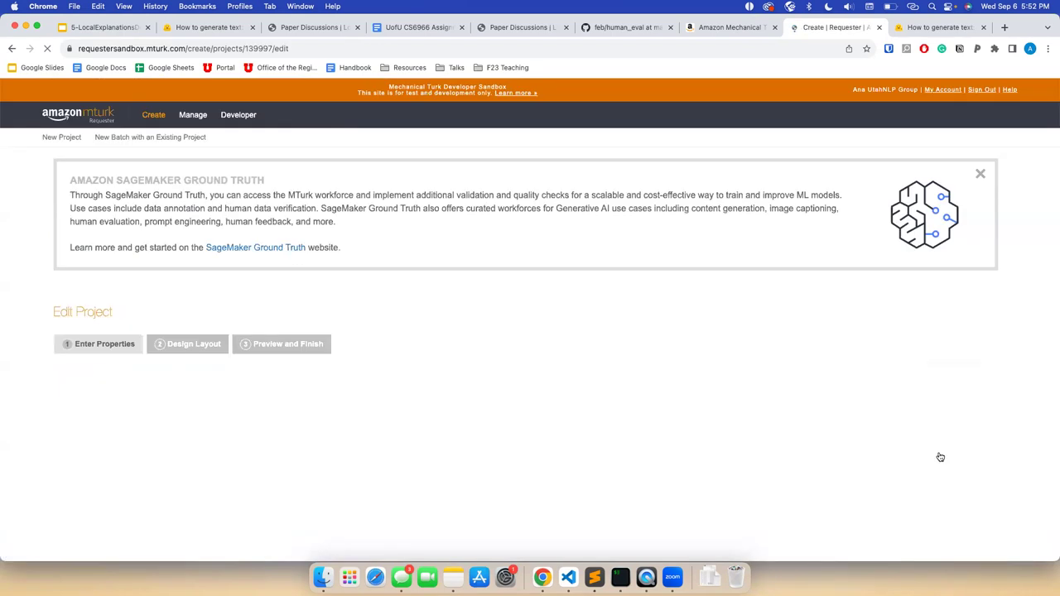
# Name the project "Eval expl"
pyautogui.tripleClick(195, 396)
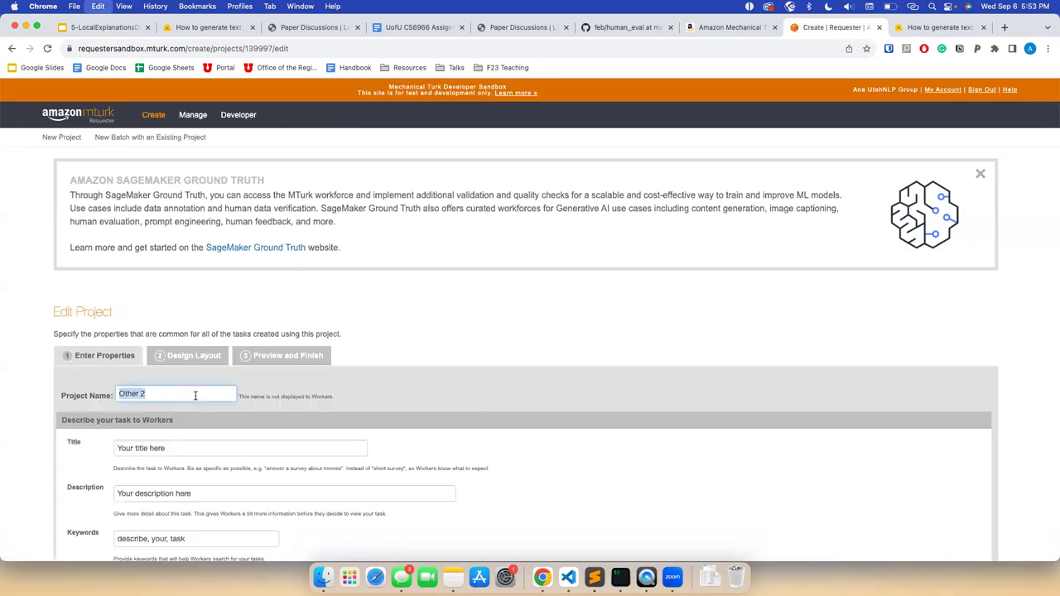
pyautogui.scroll(-2, 195, 395)
pyautogui.write('E')
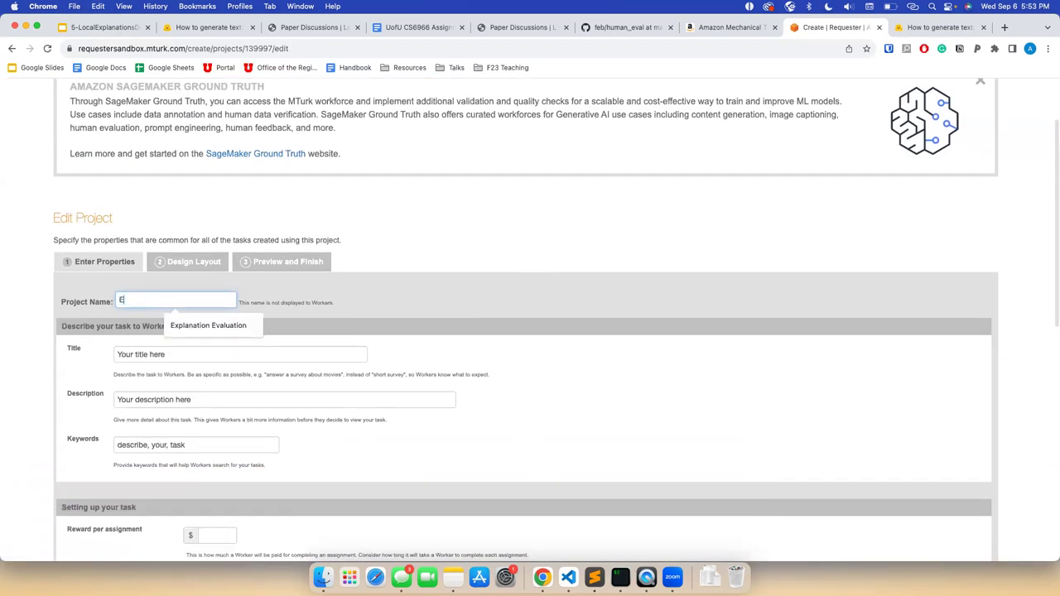
pyautogui.write('val expl')
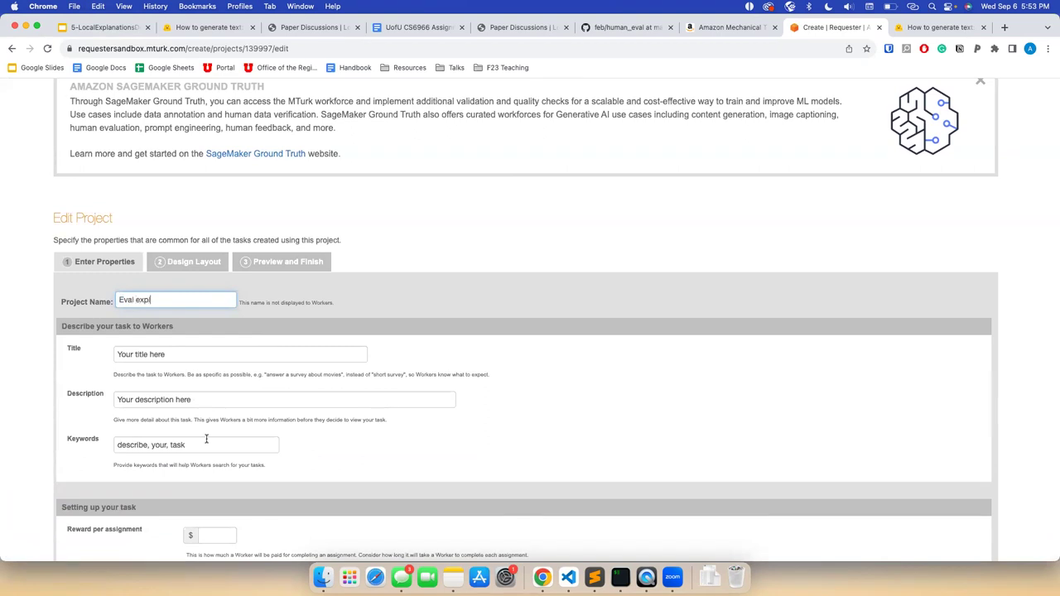
pyautogui.click(181, 354)
# Set the reward per assignment to $0 in the task setup
pyautogui.scroll(-5, 181, 354)
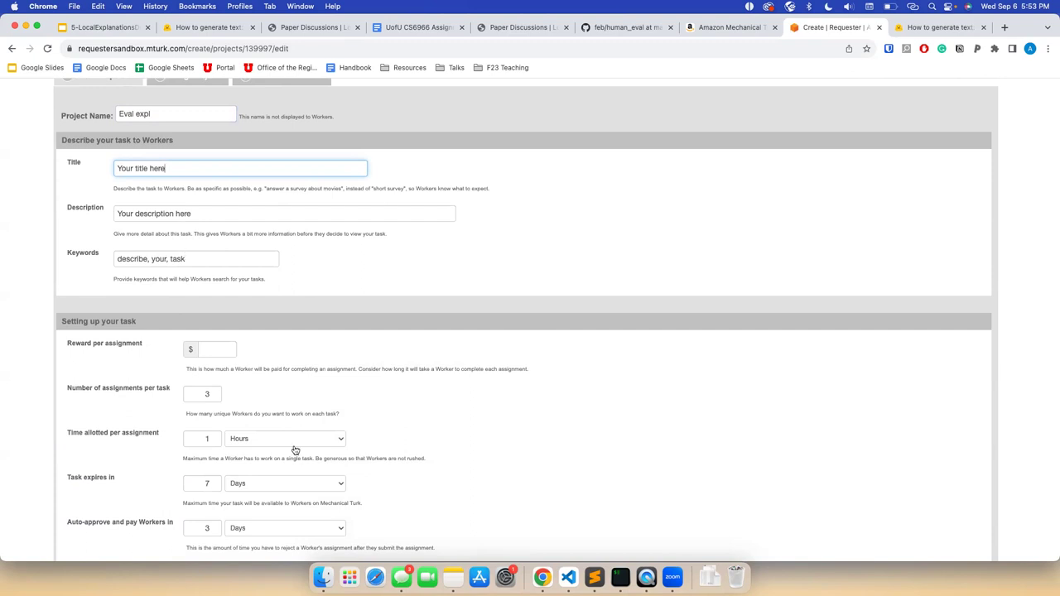
pyautogui.scroll(-1, 289, 381)
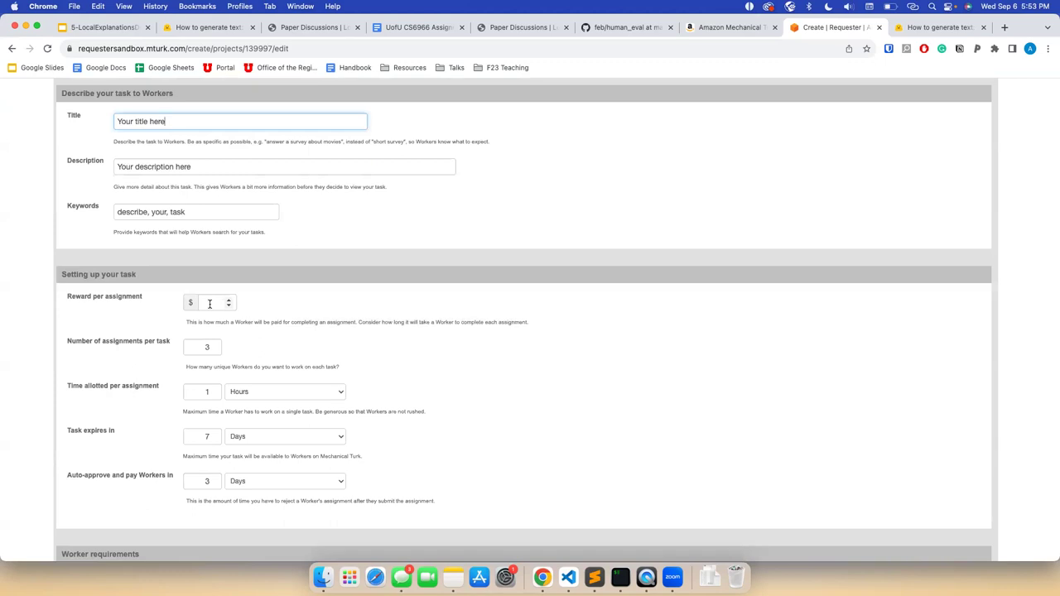
pyautogui.click(209, 303)
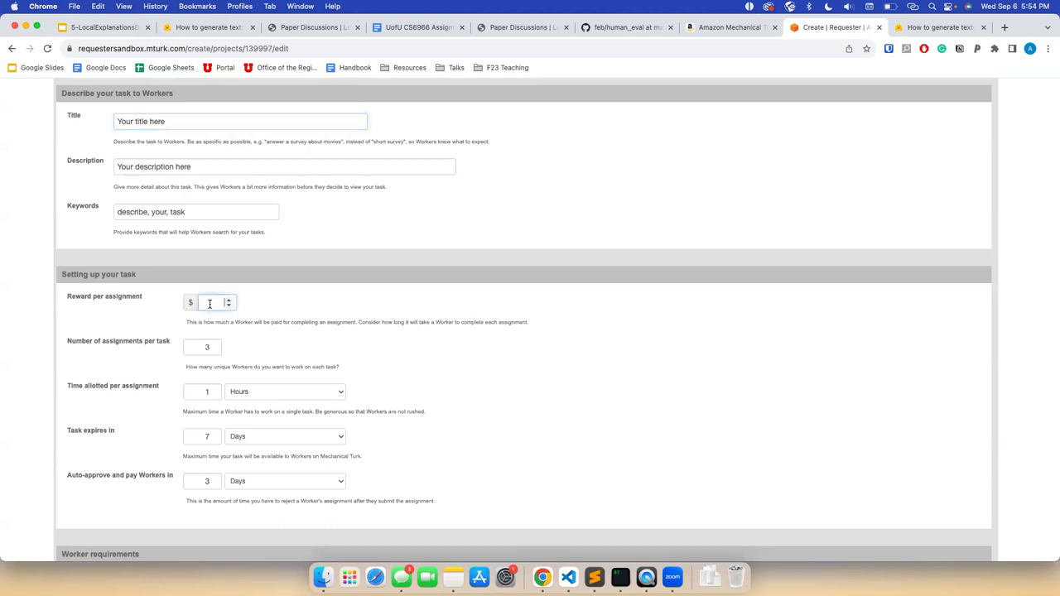
pyautogui.write('0')
pyautogui.scroll(-1, 191, 387)
pyautogui.scroll(-1, 192, 386)
pyautogui.tripleClick(102, 372)
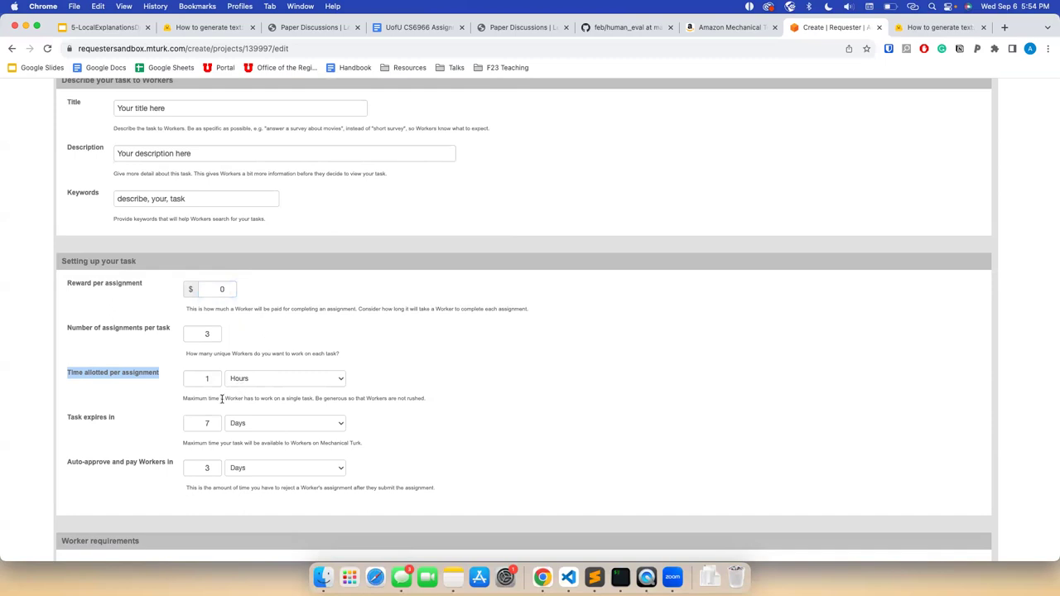
# Add two worker qualification criteria and make the first one require a HIT Approval Rate (%) greater than 98
pyautogui.scroll(-3, 221, 398)
pyautogui.scroll(-3, 221, 402)
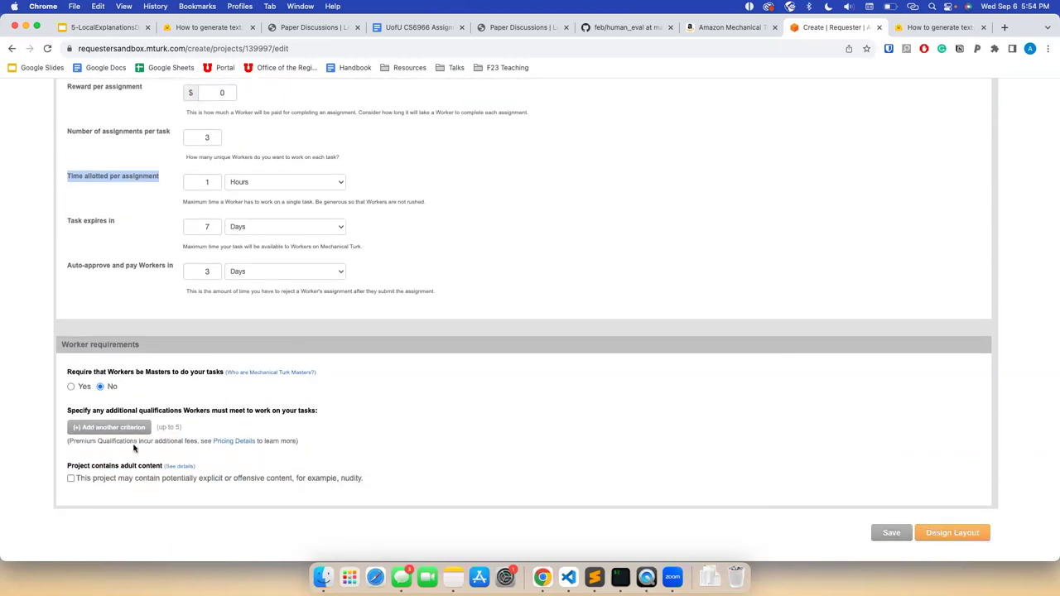
pyautogui.click(109, 428)
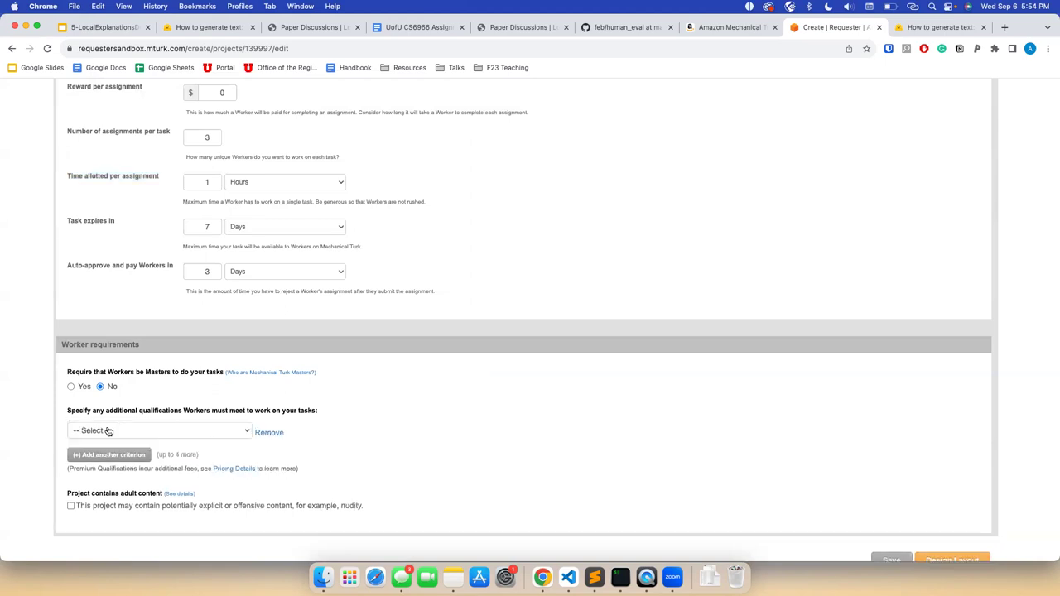
pyautogui.click(133, 455)
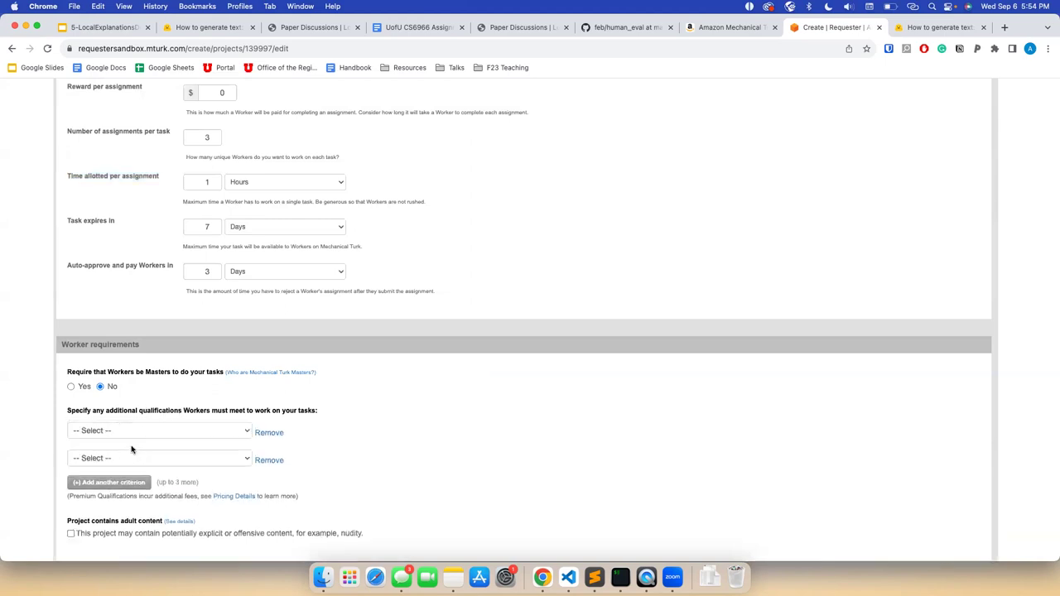
pyautogui.click(130, 430)
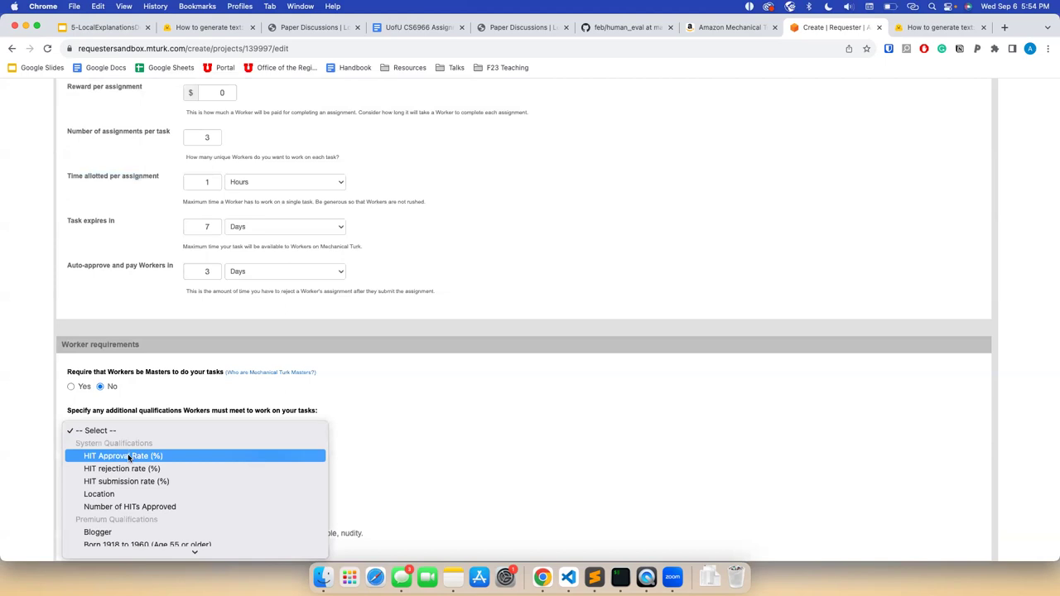
pyautogui.click(129, 457)
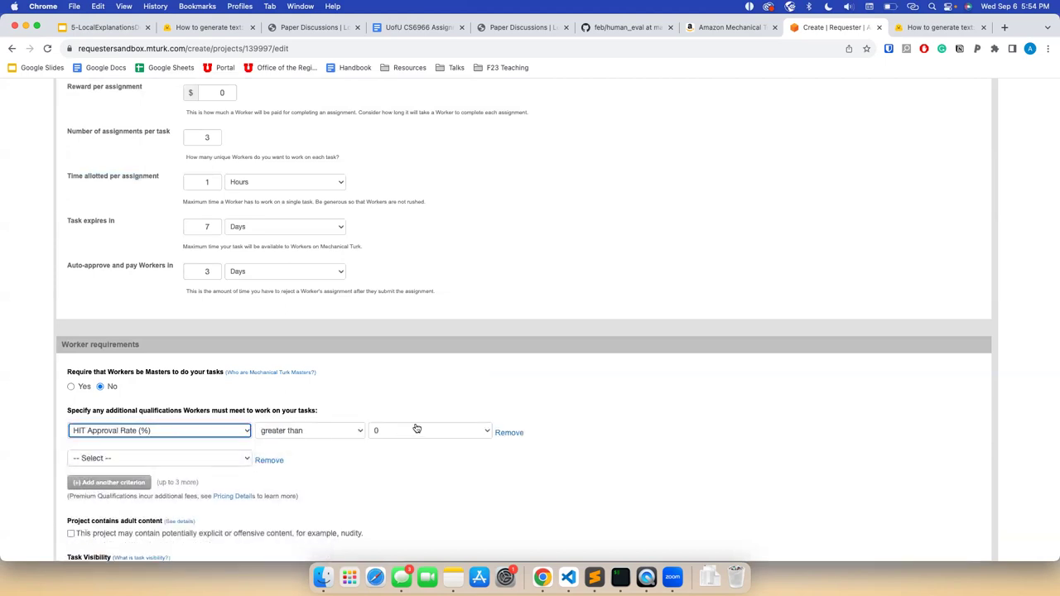
pyautogui.click(419, 429)
pyautogui.write('98')
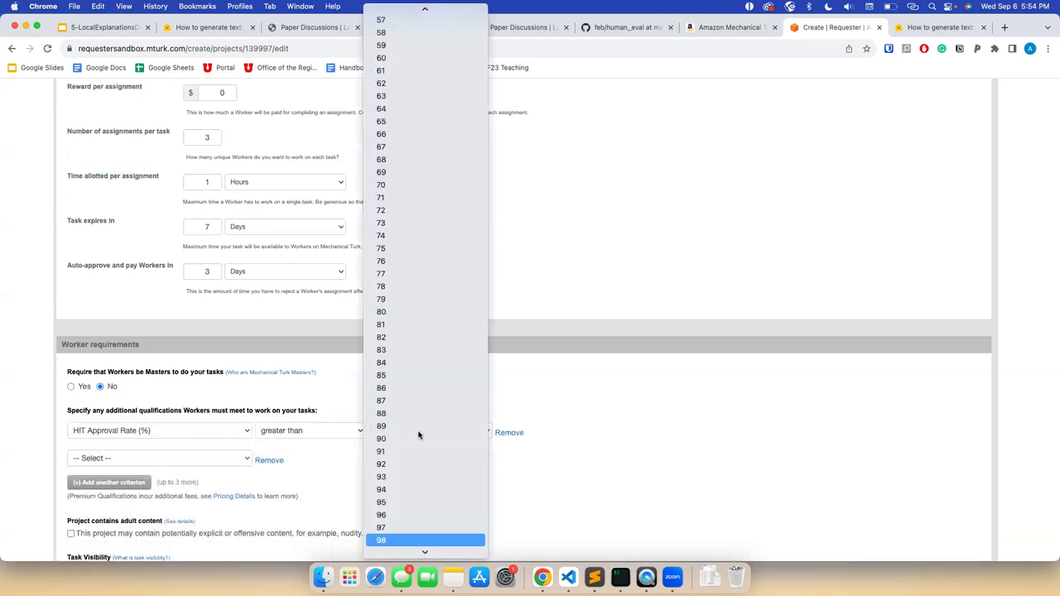
pyautogui.click(390, 539)
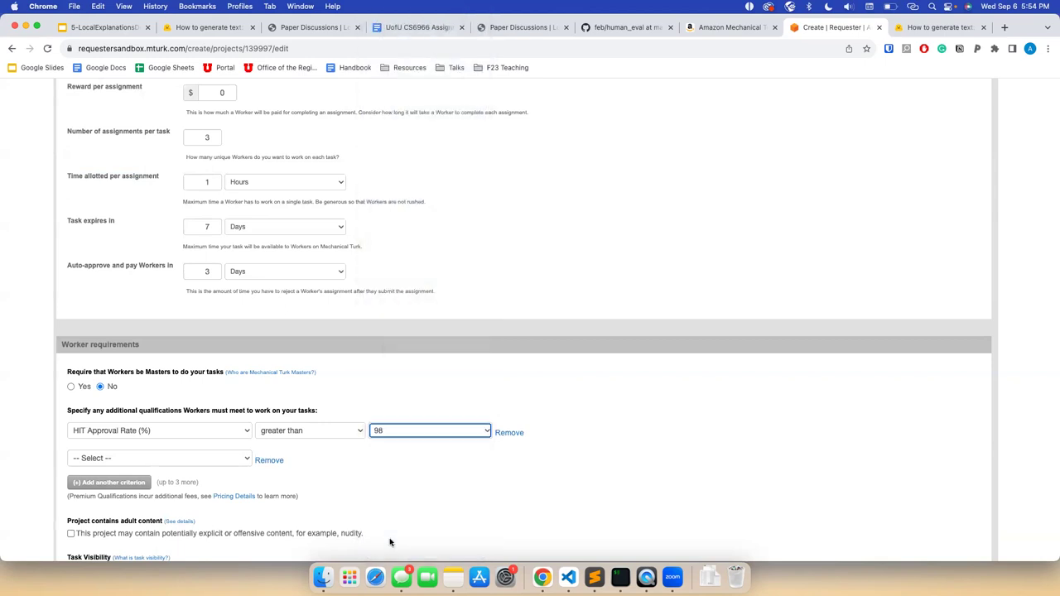
# Make the second worker criterion require a Number of HITs Approved greater than 1000
pyautogui.click(187, 458)
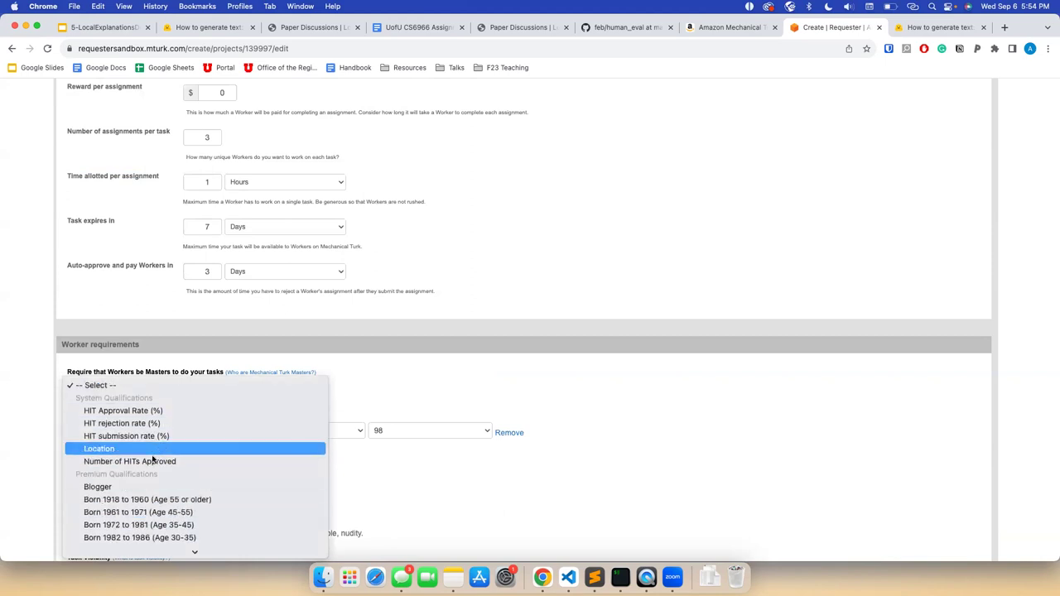
pyautogui.click(151, 465)
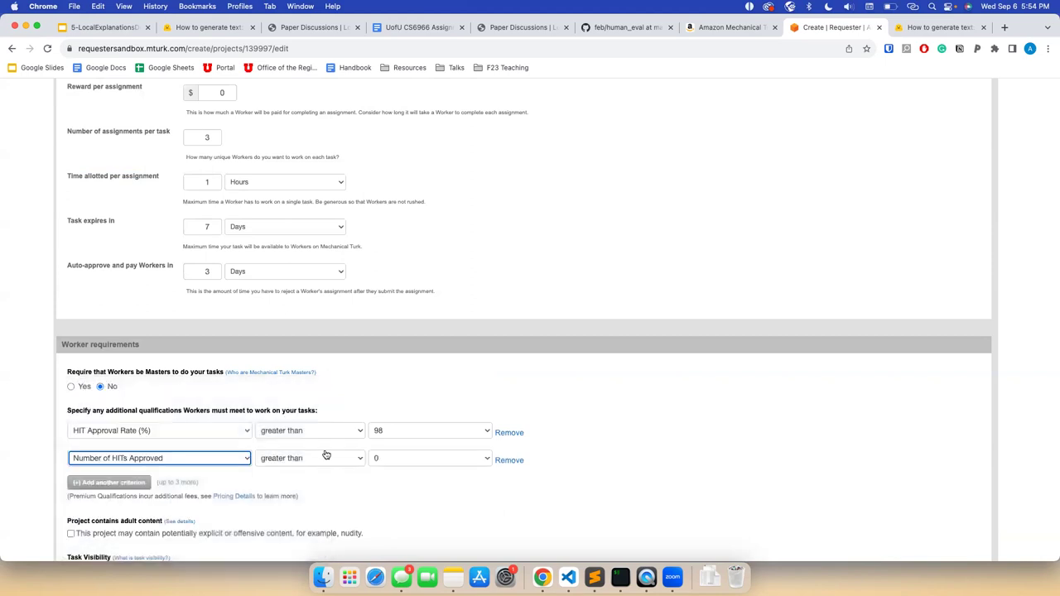
pyautogui.click(411, 461)
pyautogui.click(403, 509)
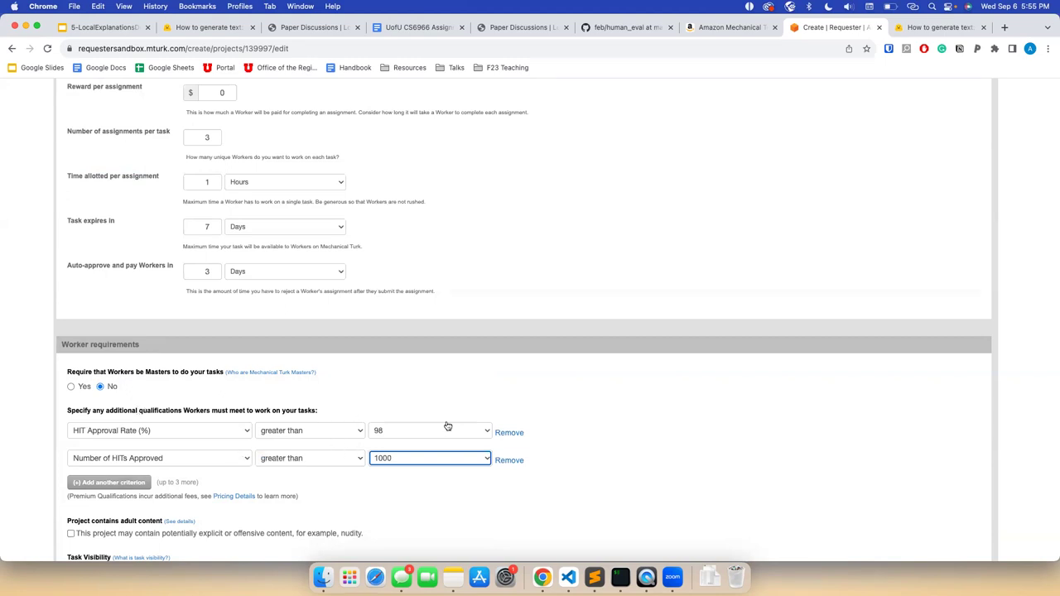
# Remove both additional worker qualification criteria
pyautogui.click(511, 432)
pyautogui.click(515, 431)
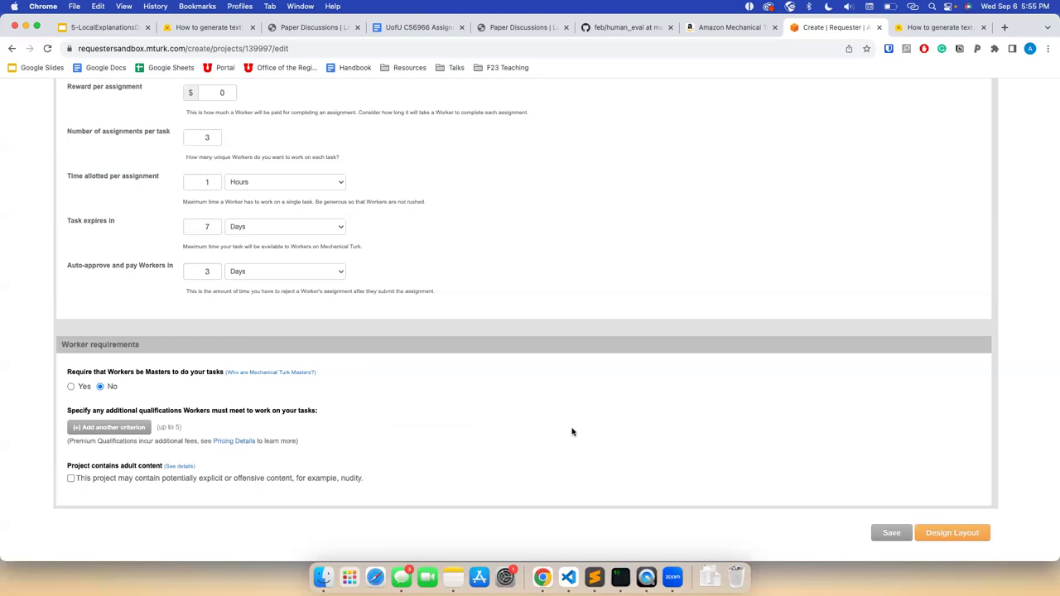
# Open the project's layout code in the Design Layout stage
pyautogui.click(952, 533)
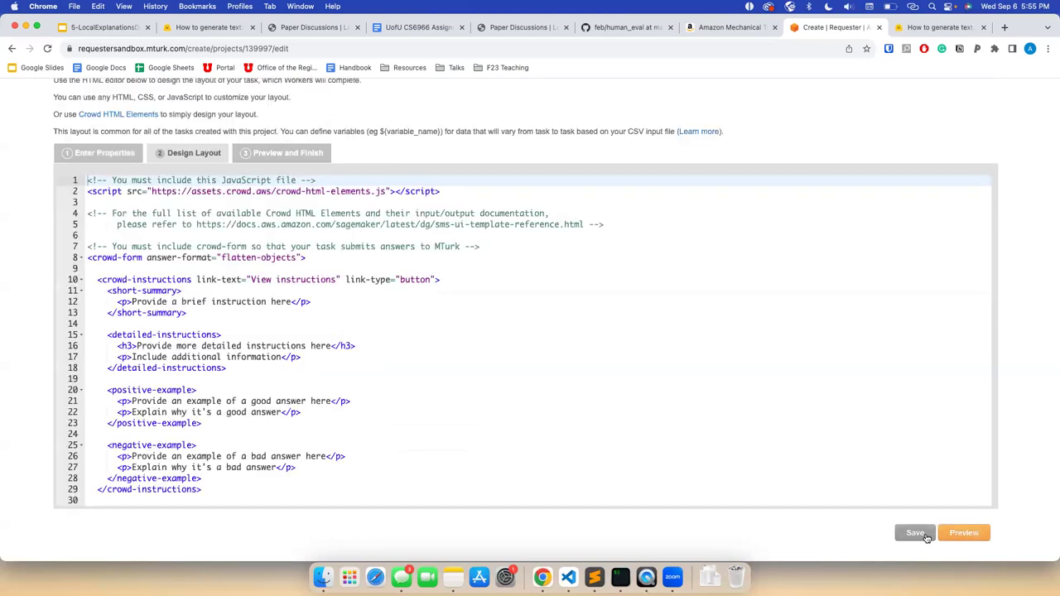
pyautogui.click(455, 400)
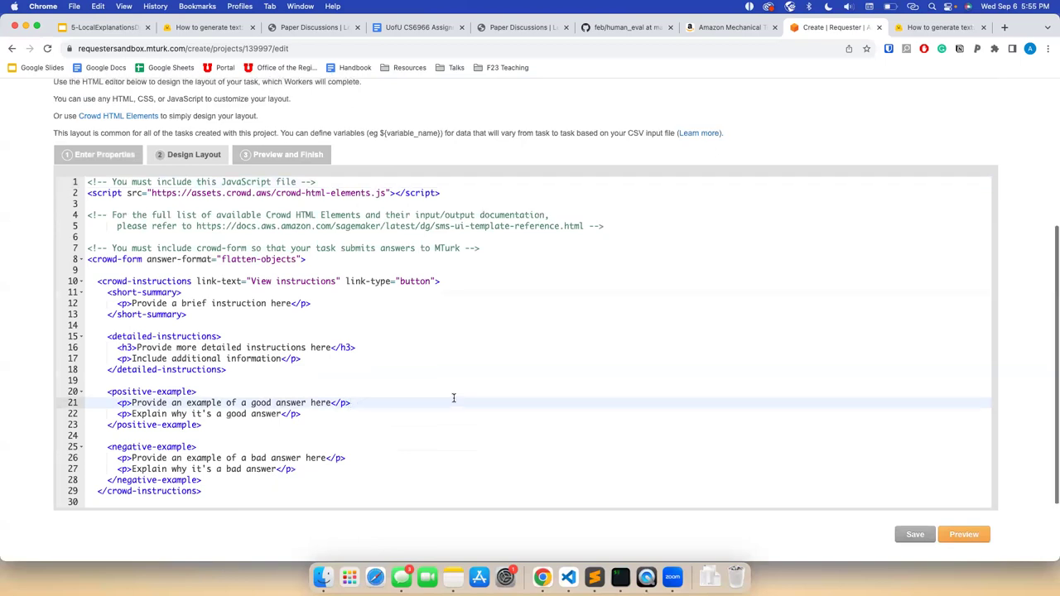
pyautogui.scroll(1, 475, 371)
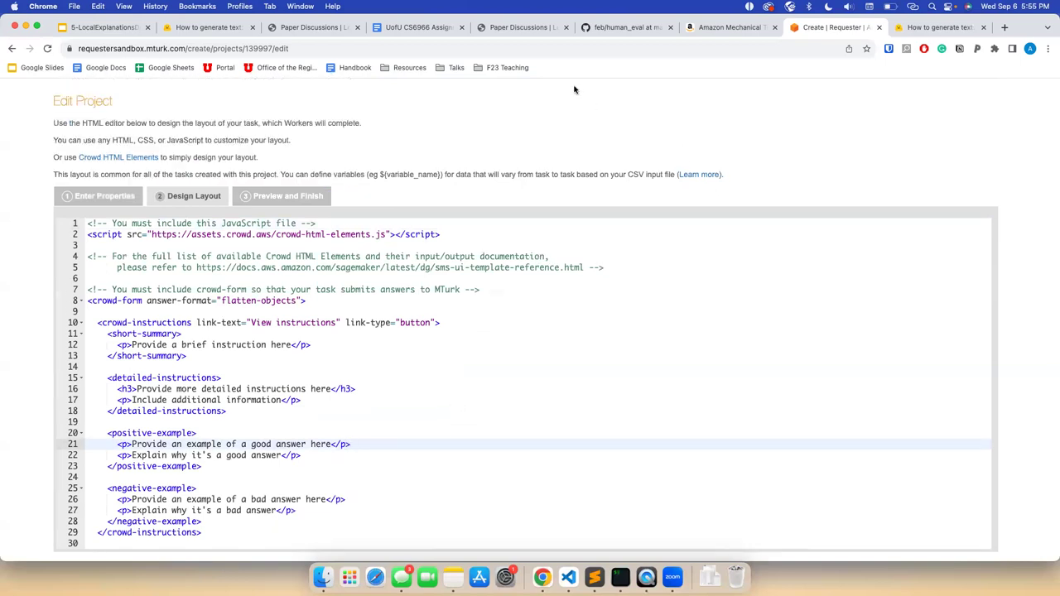
# Switch to the feb repository on GitHub and open the raw ecqa_MTurk_questionnaire.html from the human_eval templates folder
pyautogui.click(602, 31)
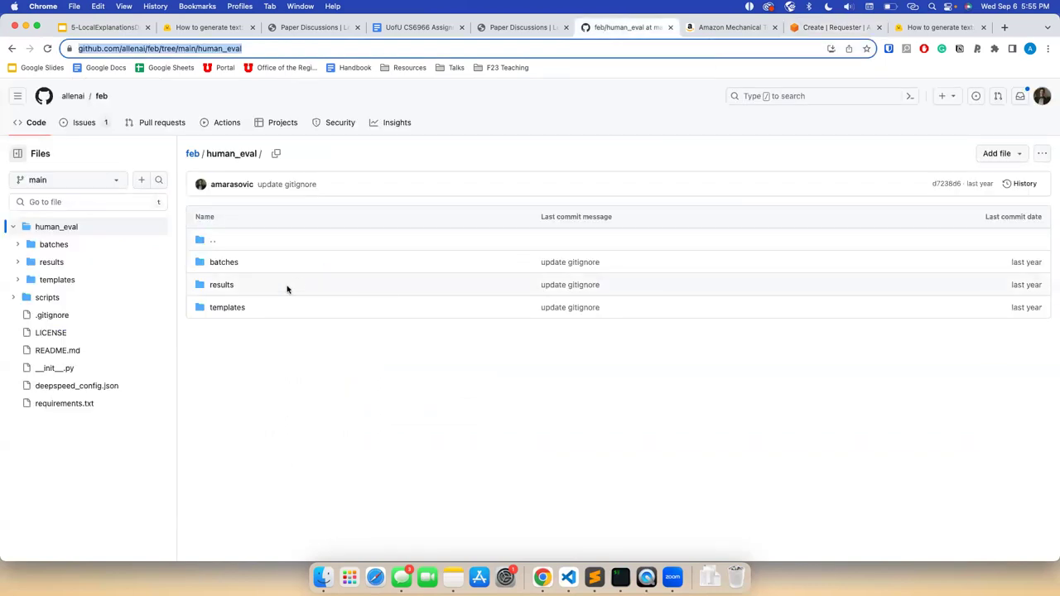
pyautogui.click(236, 308)
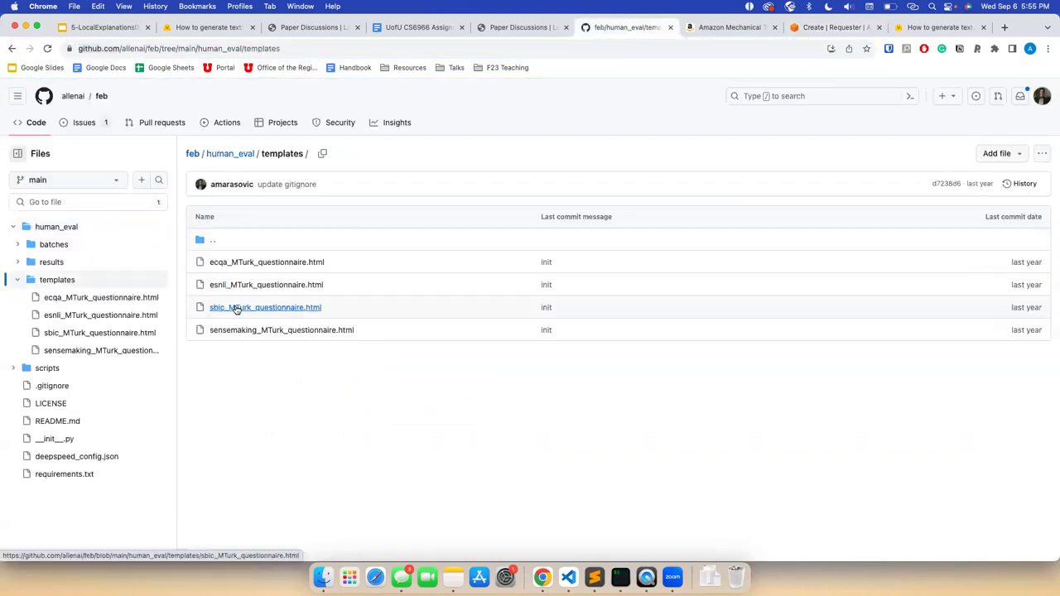
pyautogui.click(266, 264)
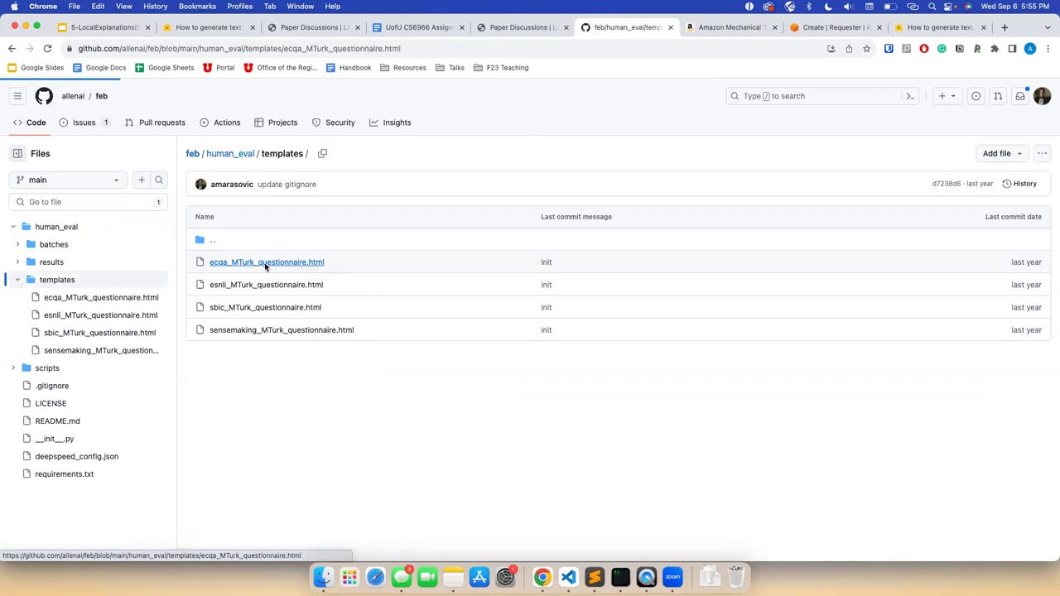
pyautogui.click(953, 219)
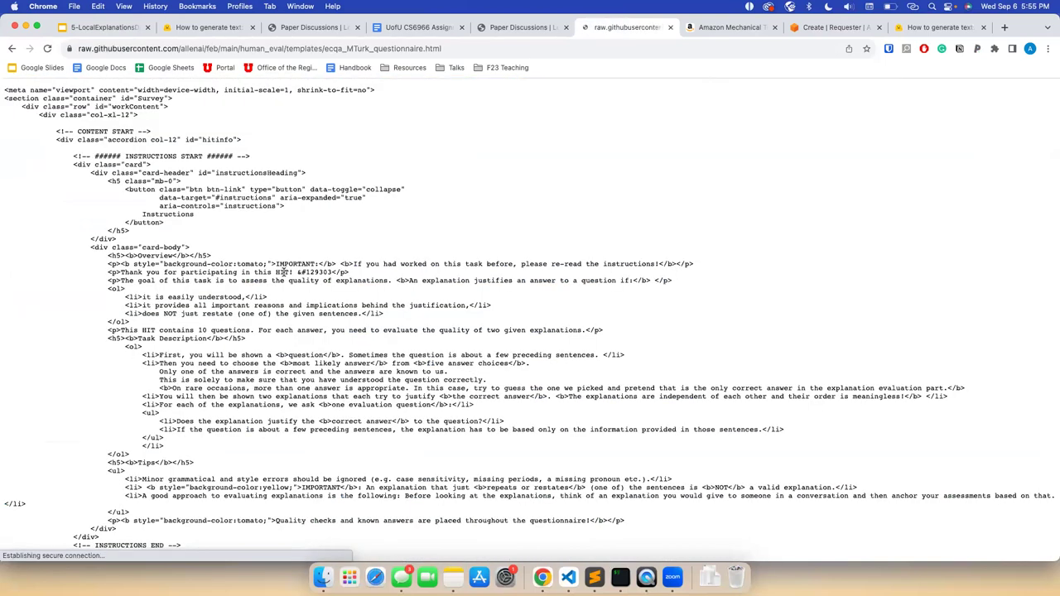
# Replace the entire MTurk project layout code with the full source of ecqa_MTurk_questionnaire.html and save the project
pyautogui.press('super+a')
pyautogui.click(807, 29)
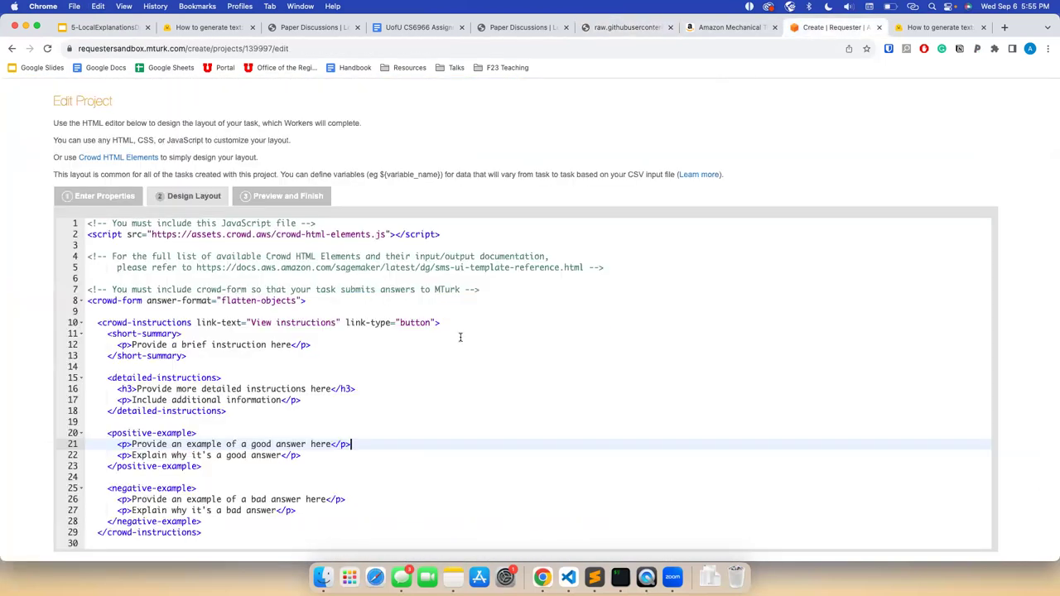
pyautogui.press('super+a')
pyautogui.press('super+v')
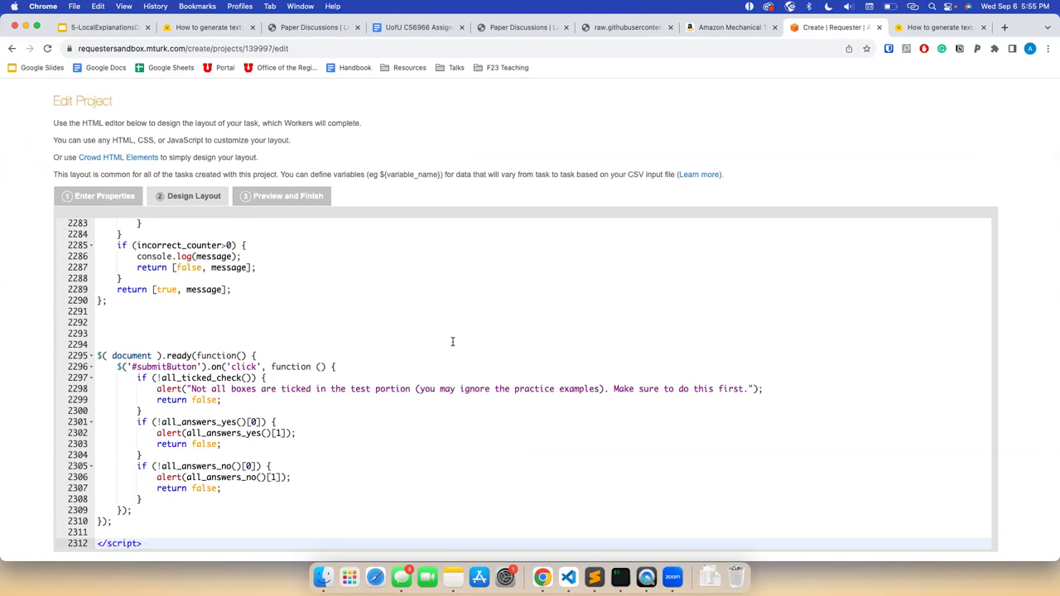
pyautogui.scroll(-4, 453, 342)
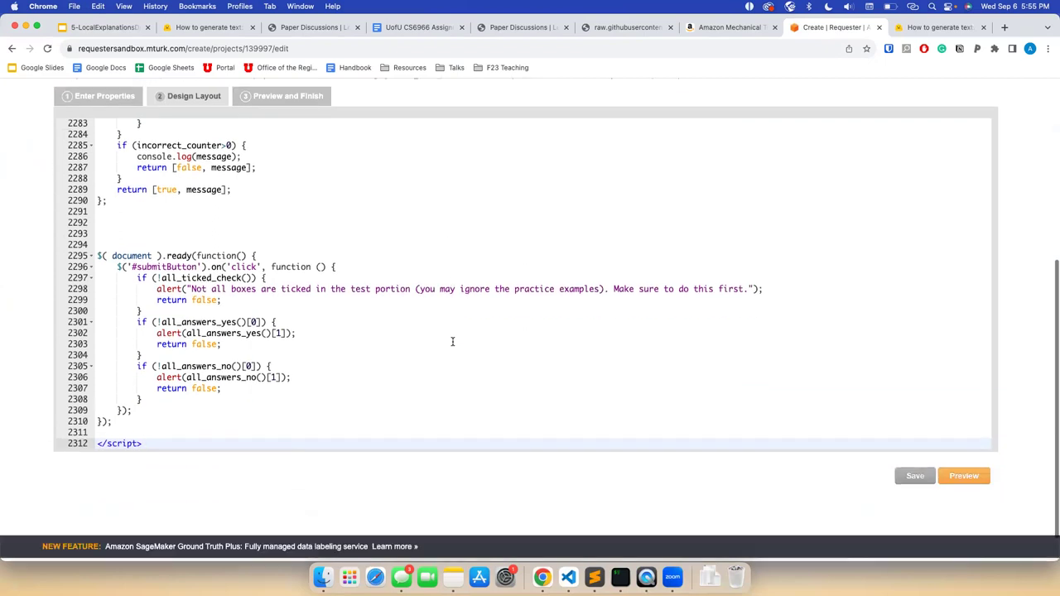
pyautogui.click(953, 441)
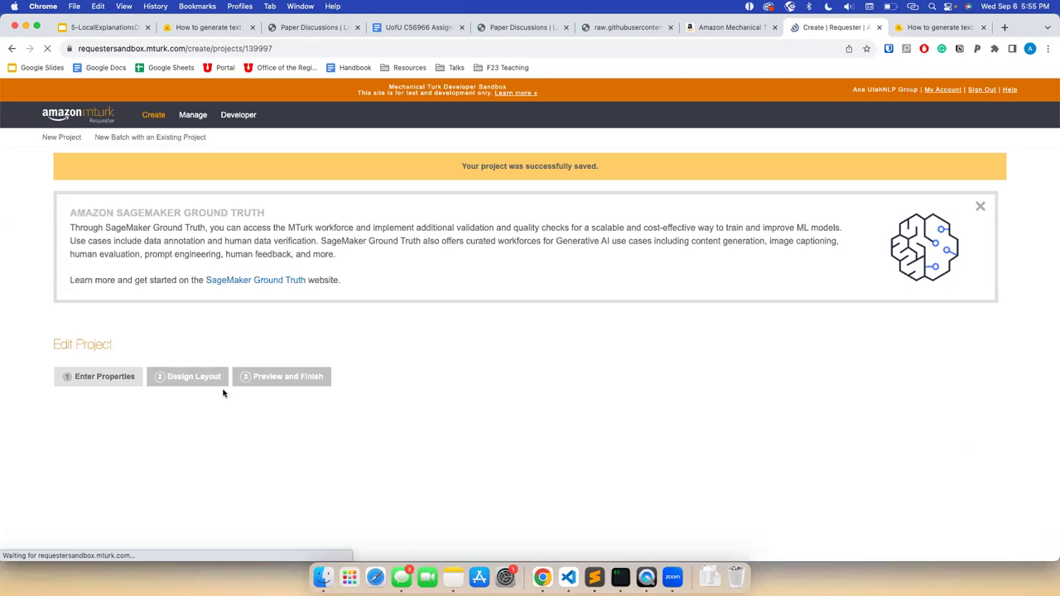
# Review the questionnaire preview from the instructions and Example 1 through Task 1, and finish the project setup
pyautogui.scroll(-5, 496, 425)
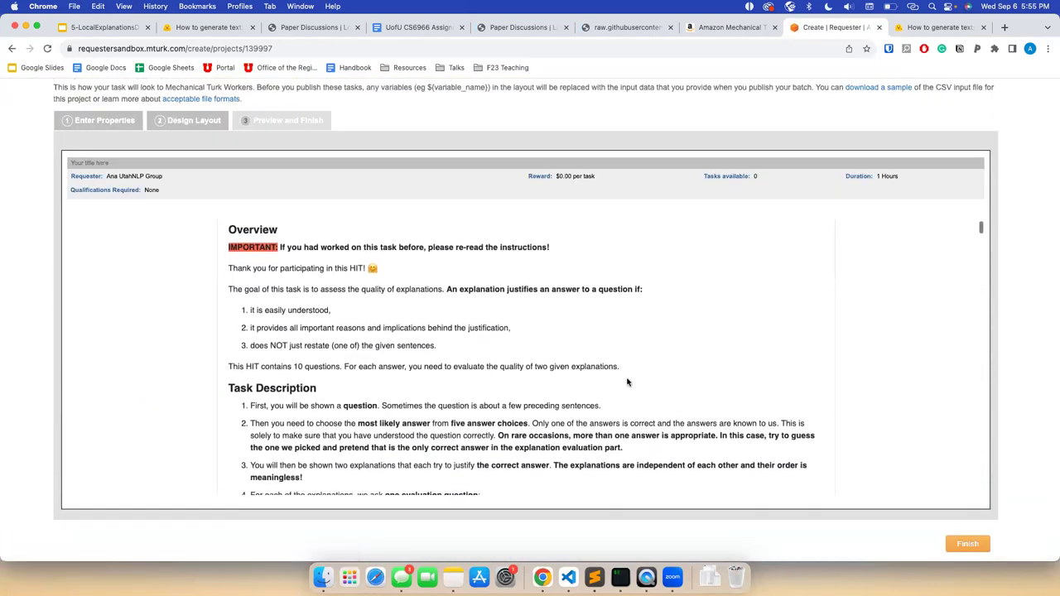
pyautogui.scroll(-8, 627, 382)
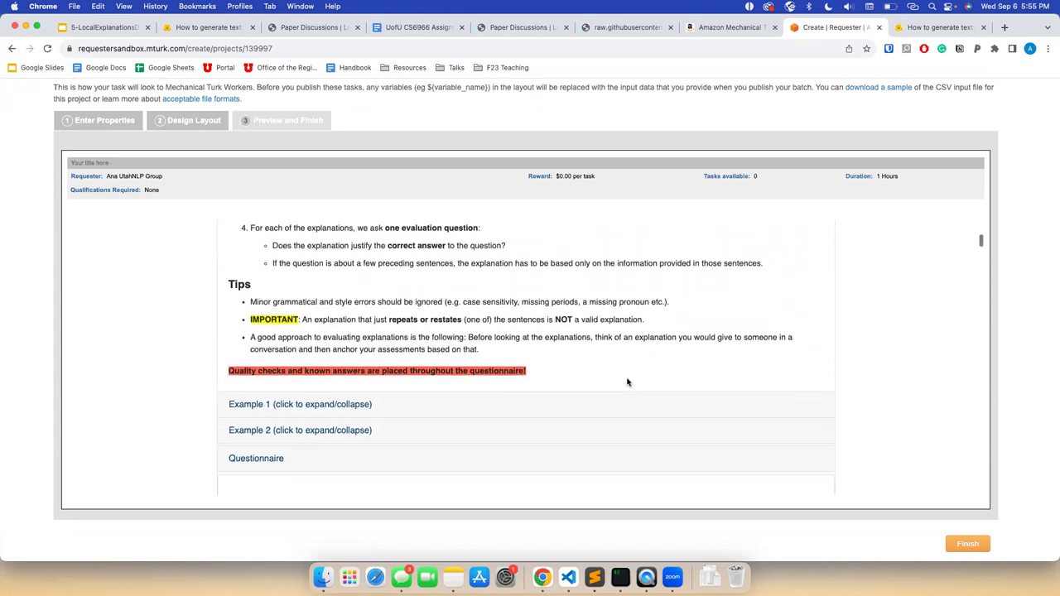
pyautogui.click(350, 410)
pyautogui.scroll(-5, 350, 398)
pyautogui.scroll(-5, 339, 341)
pyautogui.scroll(-10, 340, 341)
pyautogui.scroll(3, 339, 342)
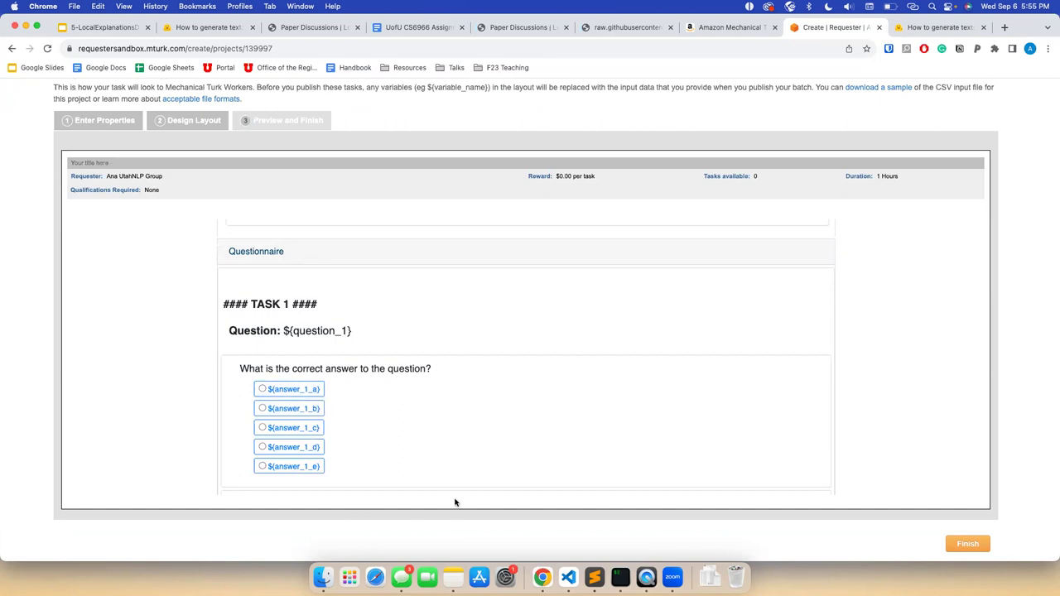
pyautogui.click(959, 542)
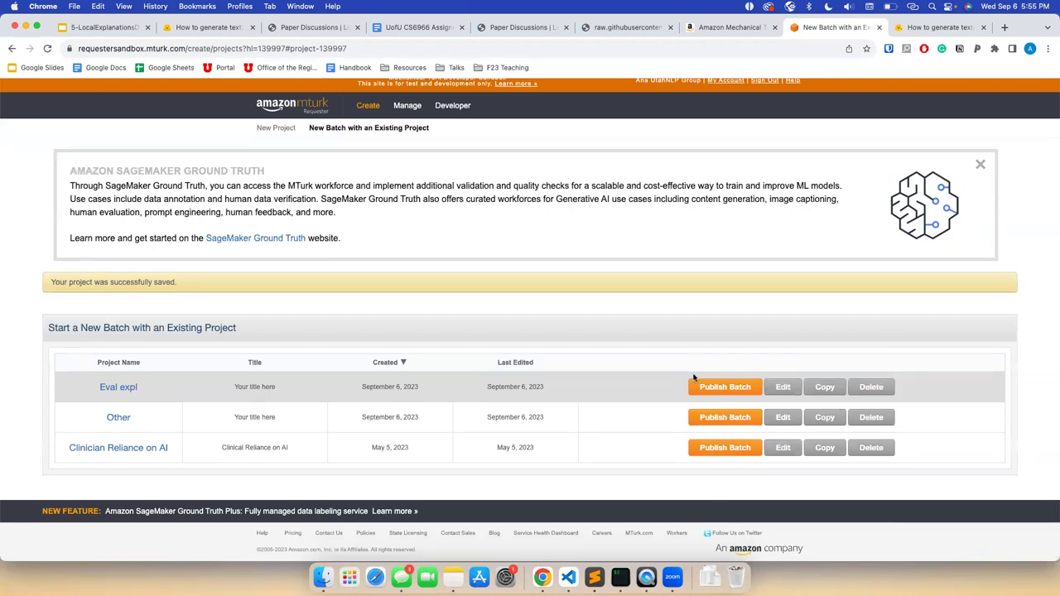
# Start a new batch for the Eval expl project and upload human_eval_ecqa_gpt3_input.csv as its input data
pyautogui.click(735, 387)
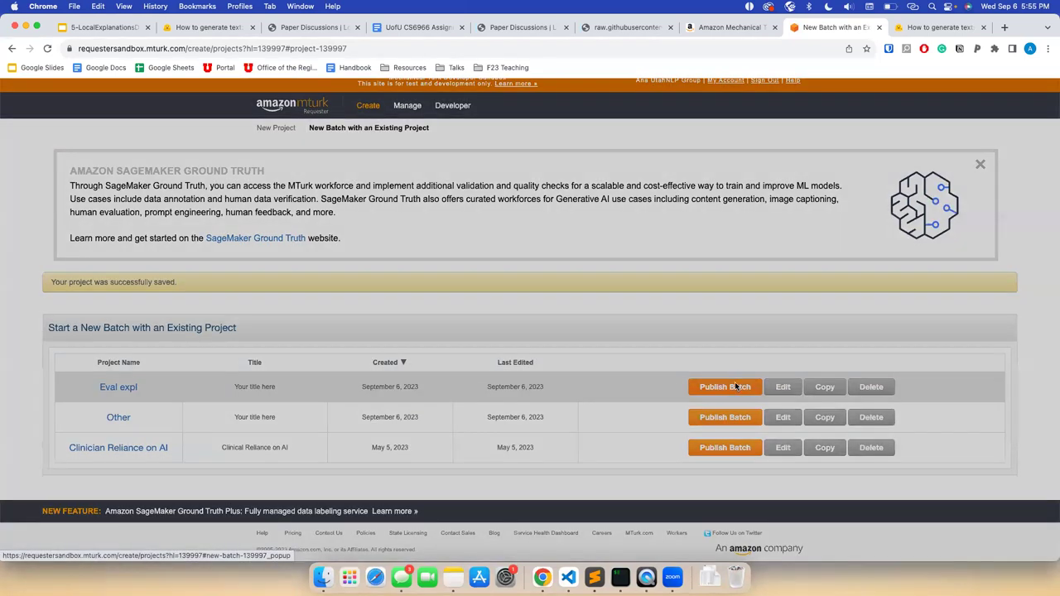
pyautogui.click(736, 387)
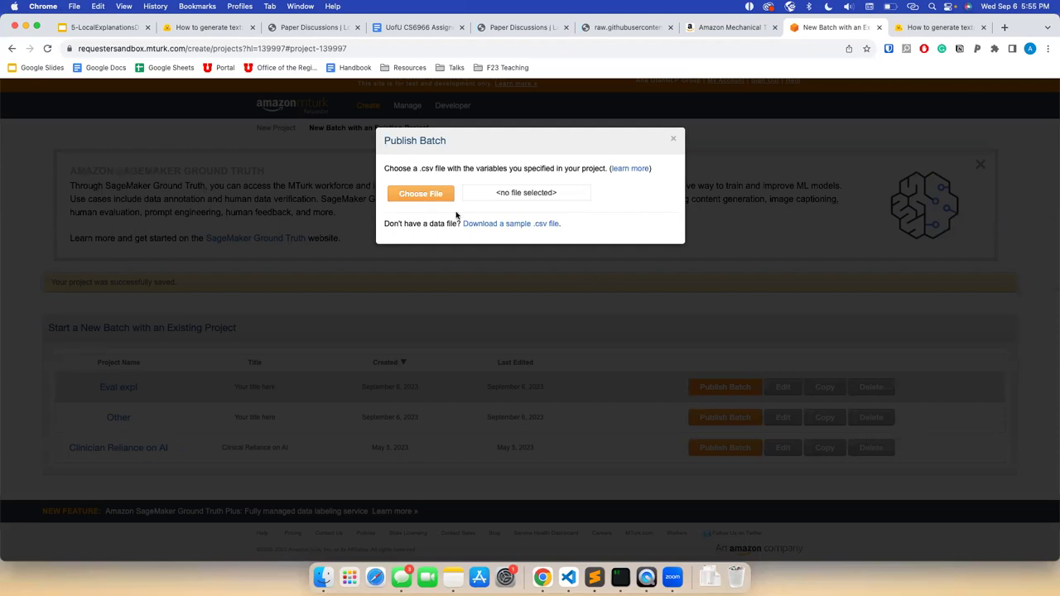
pyautogui.click(429, 195)
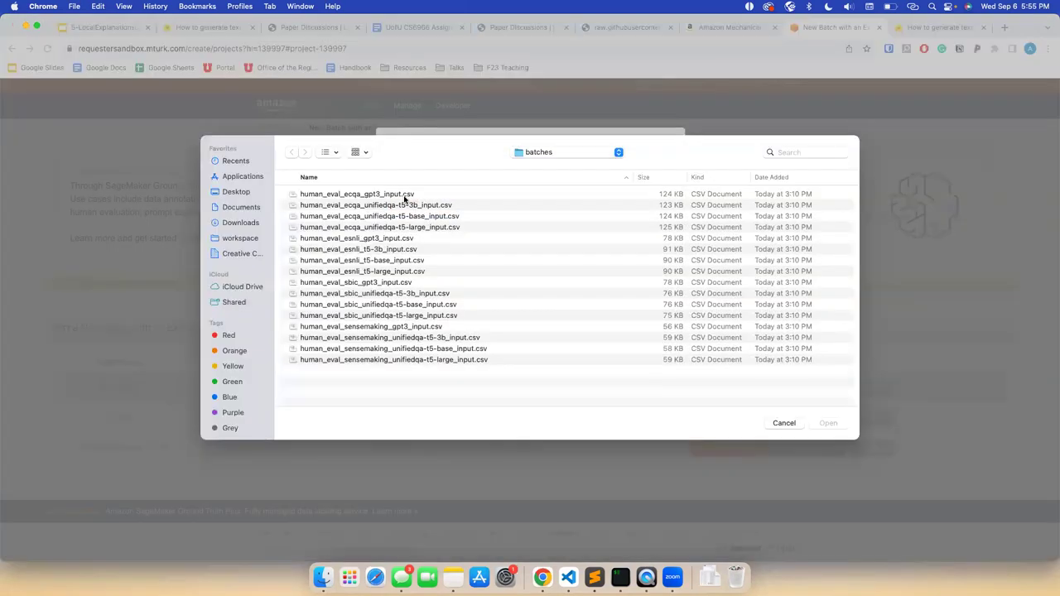
pyautogui.click(403, 194)
pyautogui.doubleClick(403, 195)
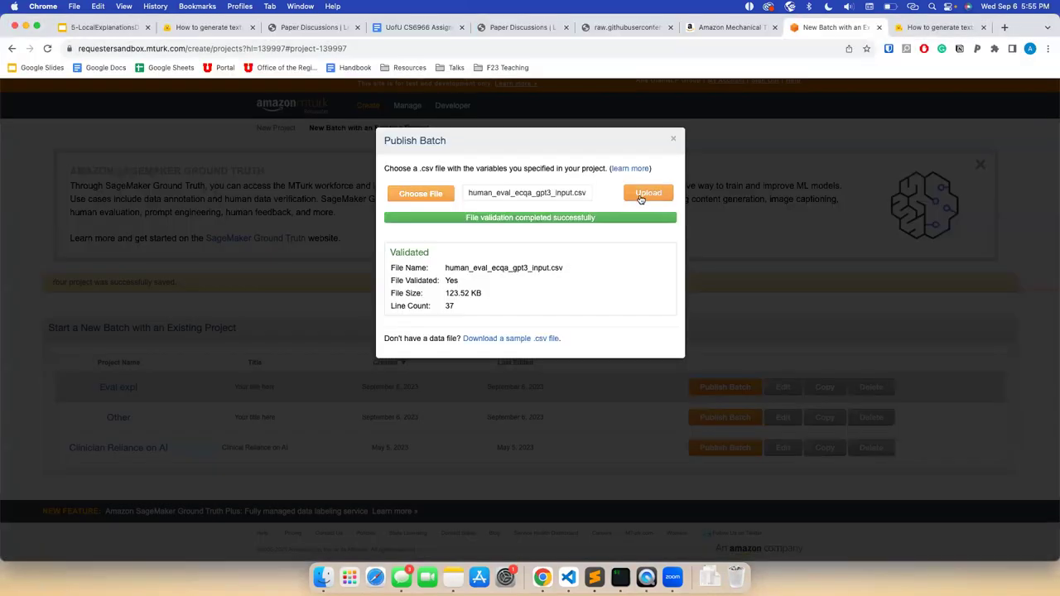
pyautogui.click(641, 199)
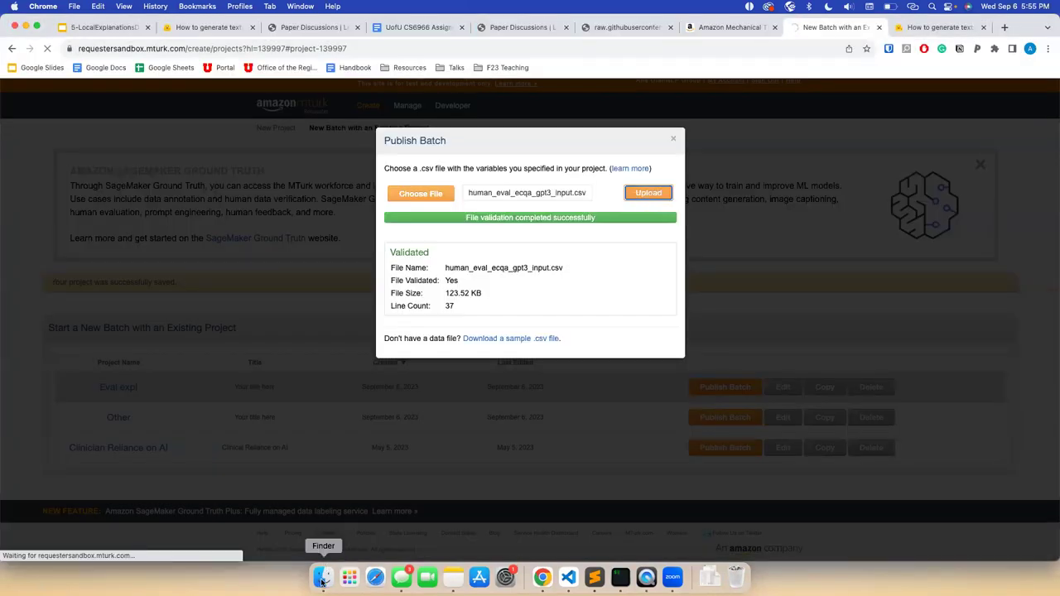
# Switch to Finder to look at the Downloads folder, and return to the MTurk batch page in Chrome
pyautogui.click(322, 580)
pyautogui.click(106, 288)
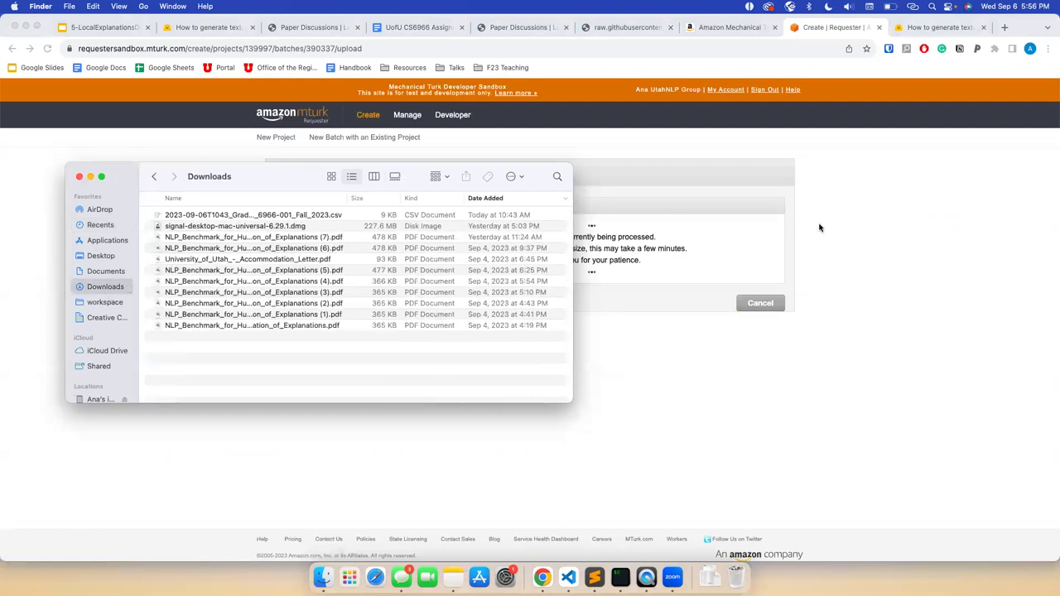
pyautogui.click(730, 372)
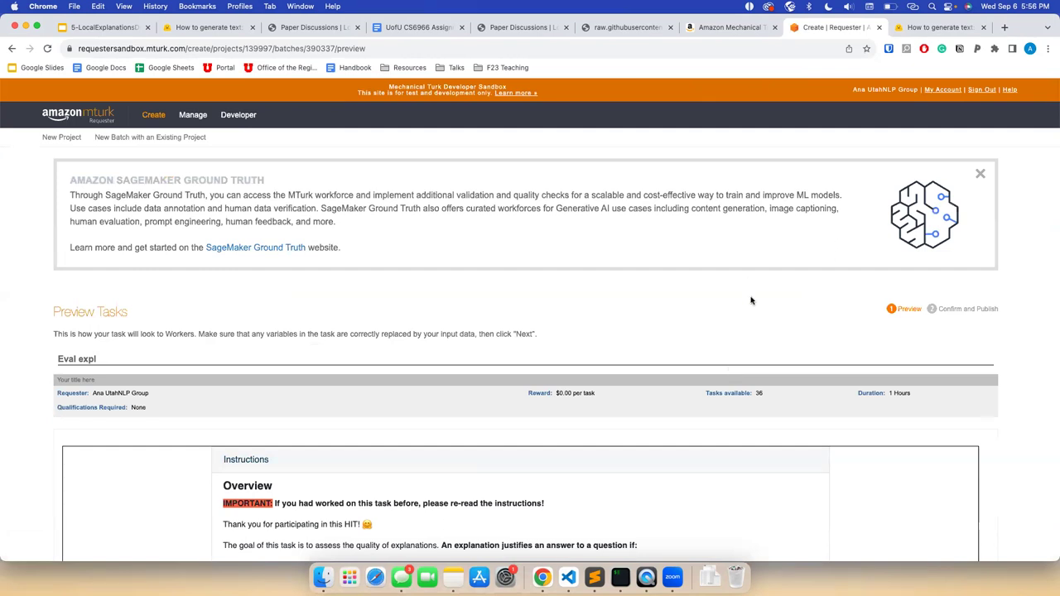
# Check the previewed batch tasks for correctly substituted questions, answers and explanations, and proceed to the Confirm and Publish stage
pyautogui.scroll(-1, 751, 301)
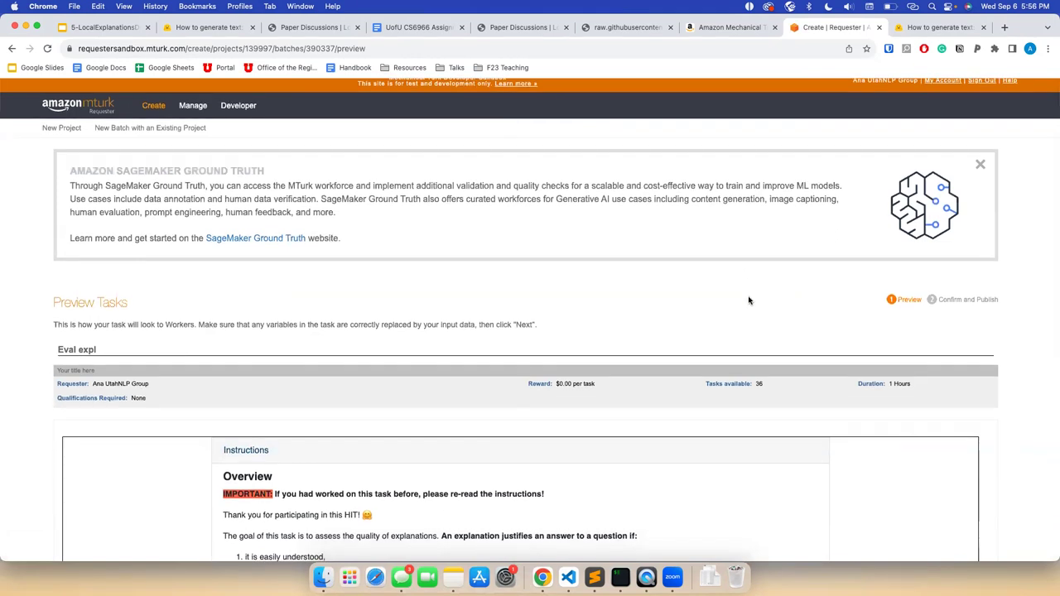
pyautogui.scroll(-3, 749, 301)
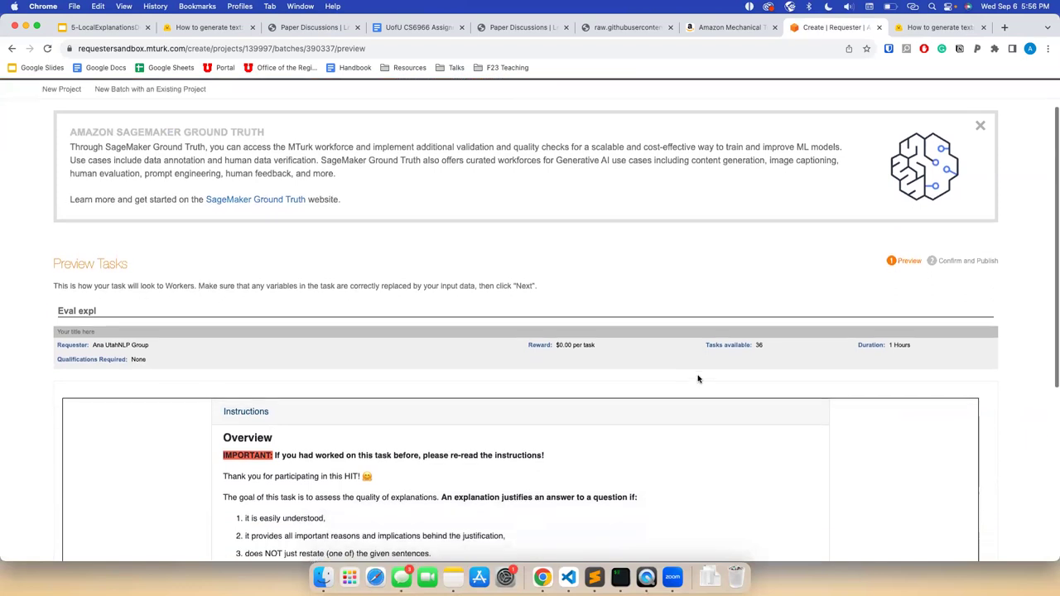
pyautogui.scroll(-1, 684, 425)
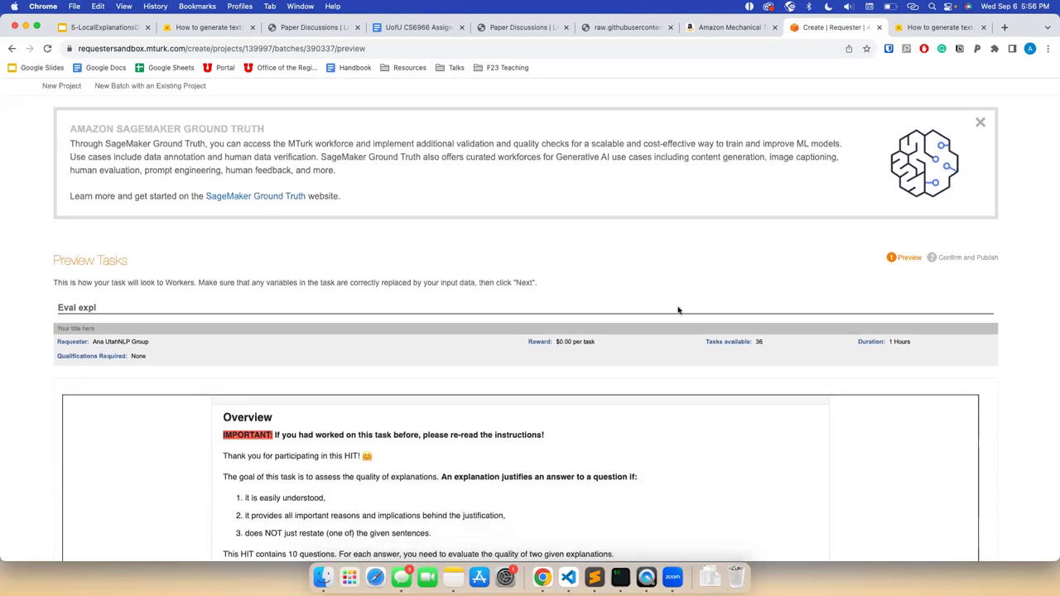
pyautogui.scroll(-8, 676, 307)
pyautogui.scroll(-10, 647, 378)
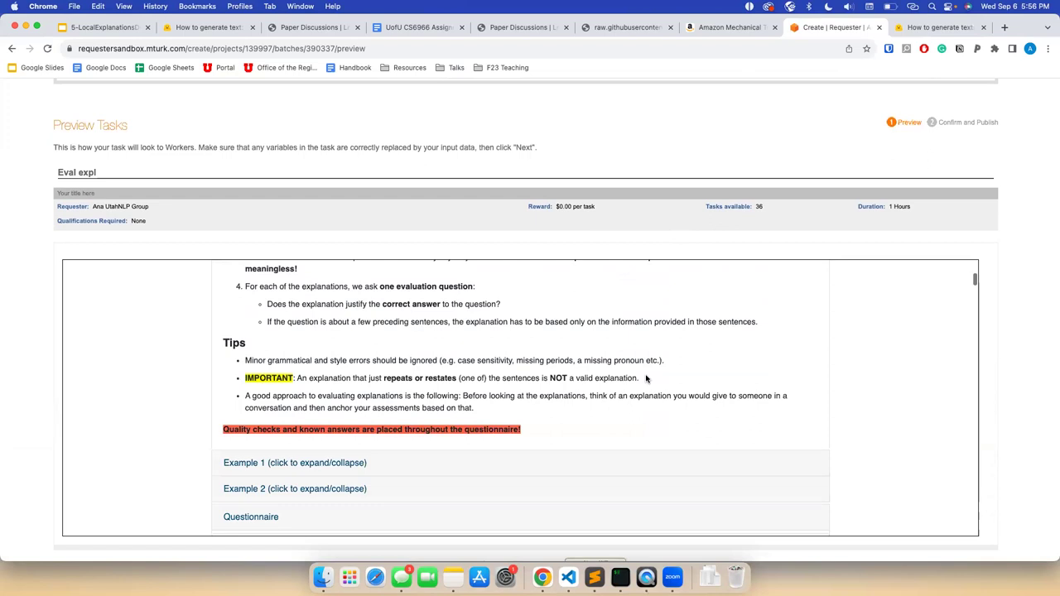
pyautogui.scroll(-5, 494, 475)
pyautogui.scroll(-1, 494, 475)
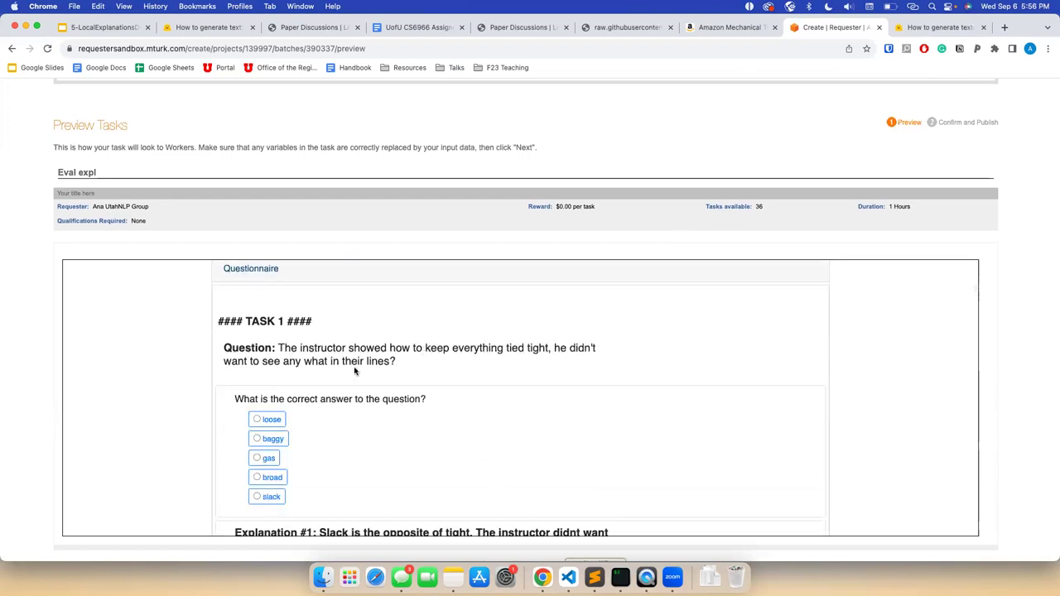
pyautogui.scroll(-10, 355, 371)
pyautogui.scroll(-5, 355, 371)
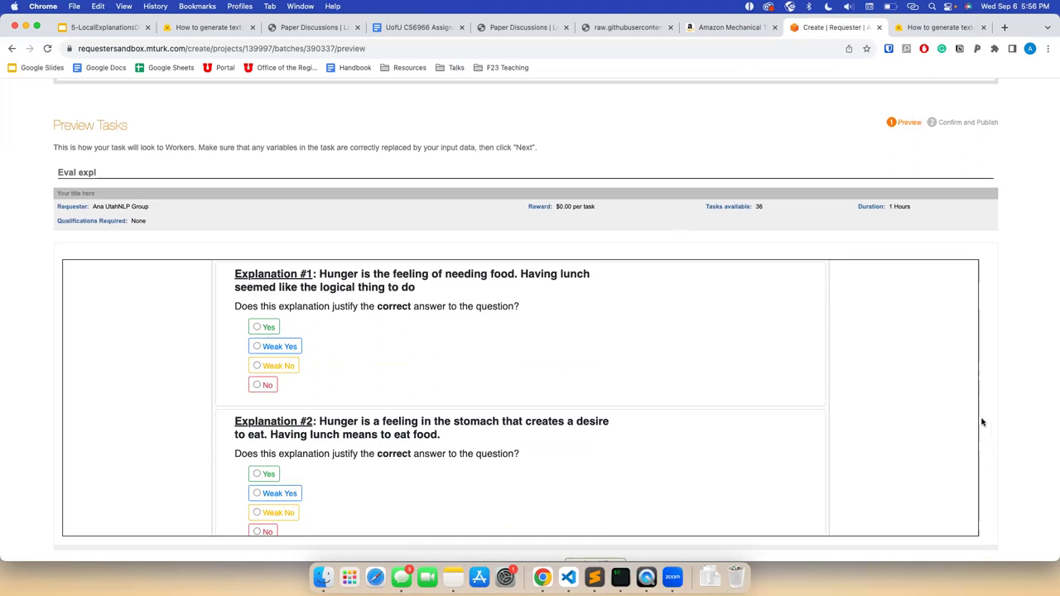
pyautogui.scroll(-3, 995, 426)
pyautogui.click(971, 442)
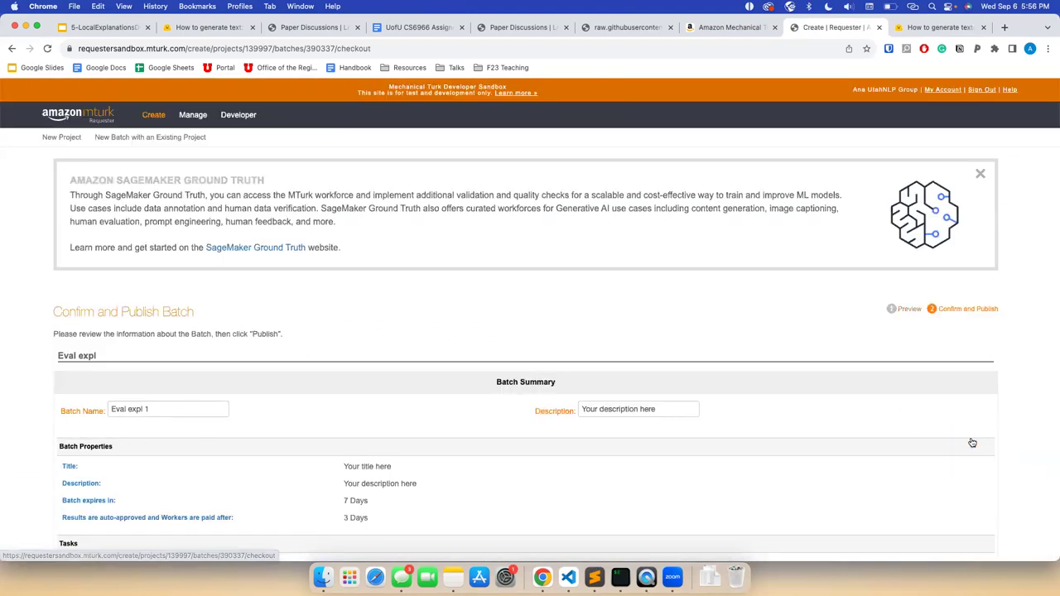